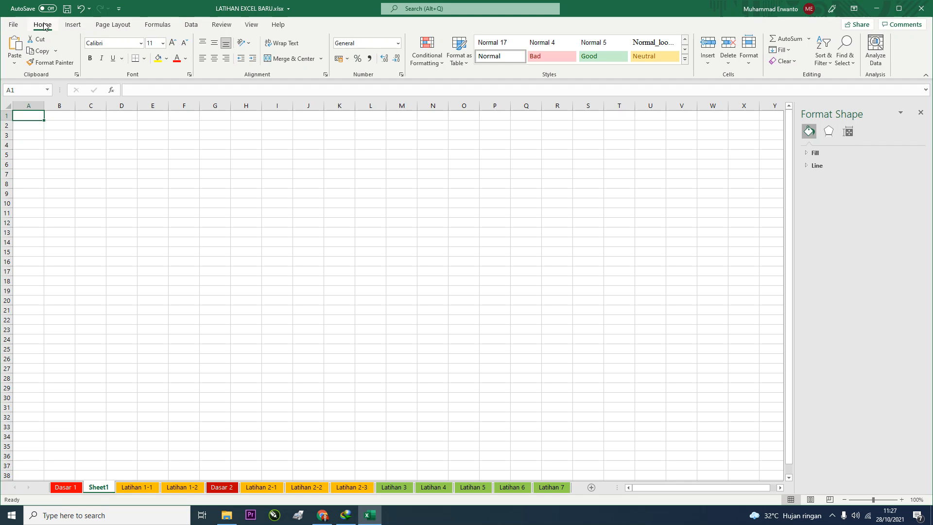
pyautogui.click(73, 25)
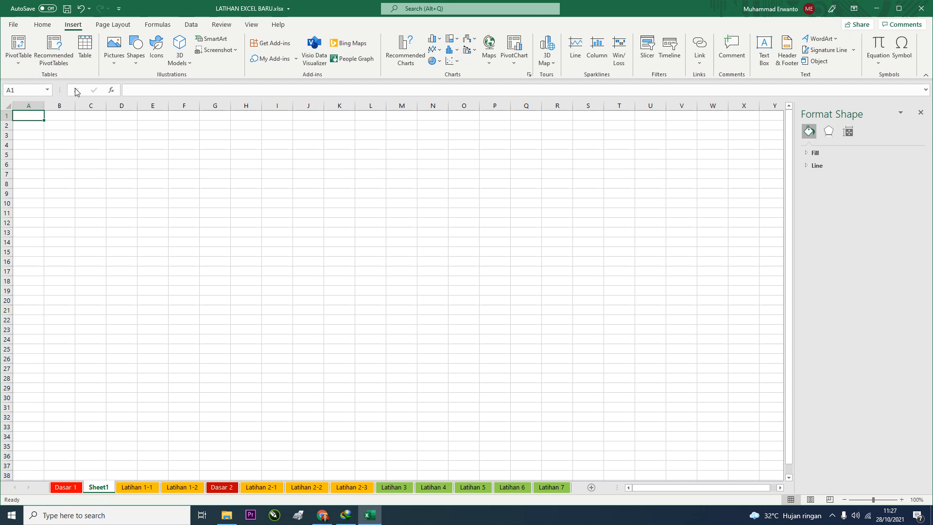
pyautogui.click(150, 26)
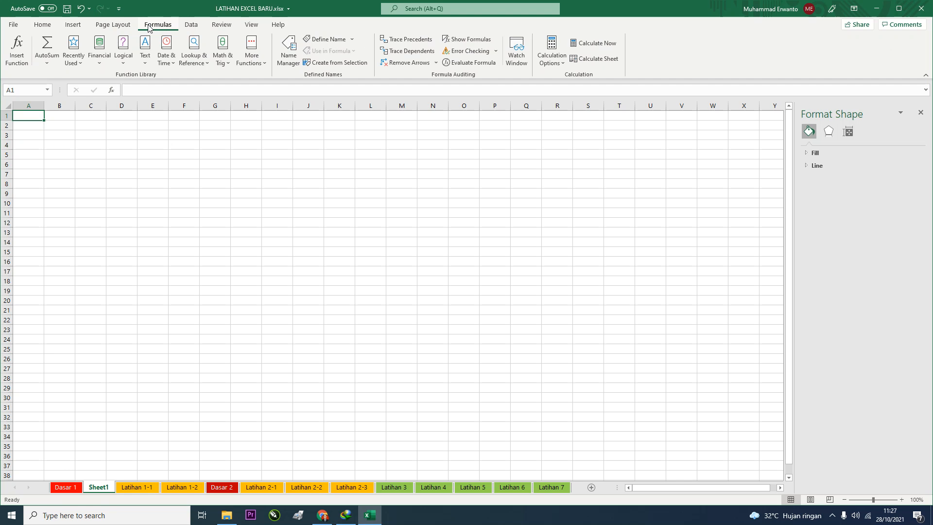
pyautogui.click(188, 27)
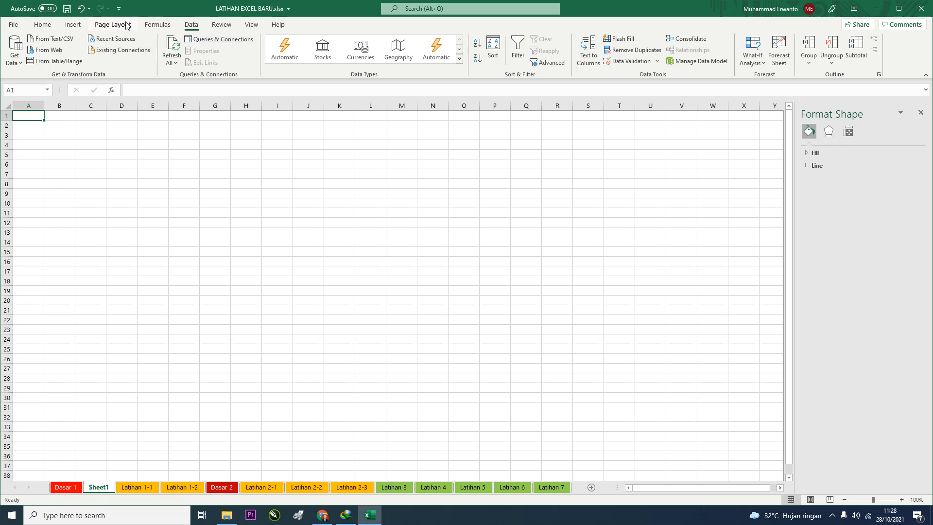
pyautogui.click(156, 28)
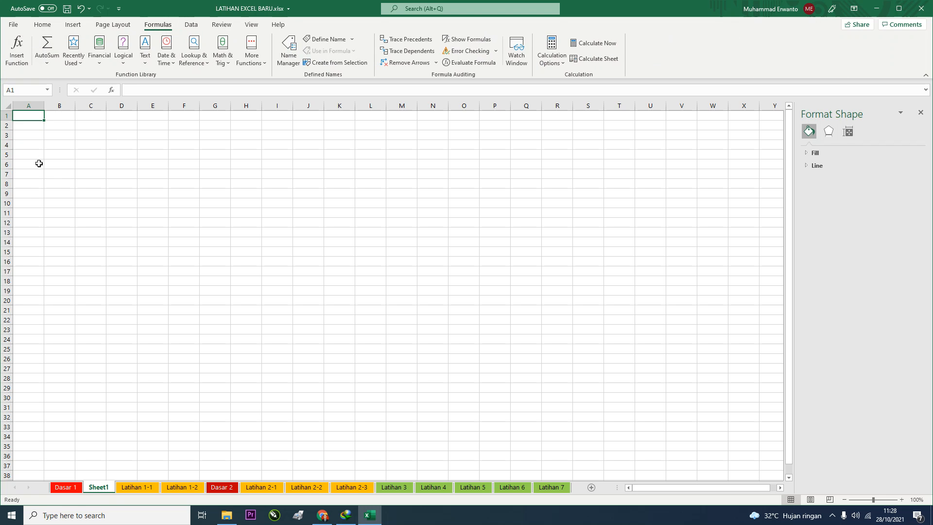
pyautogui.click(16, 26)
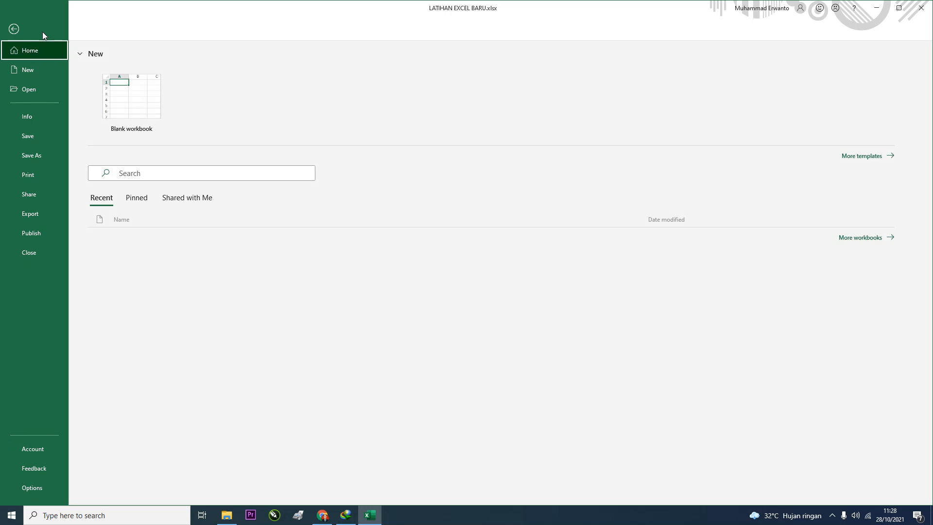
pyautogui.click(14, 30)
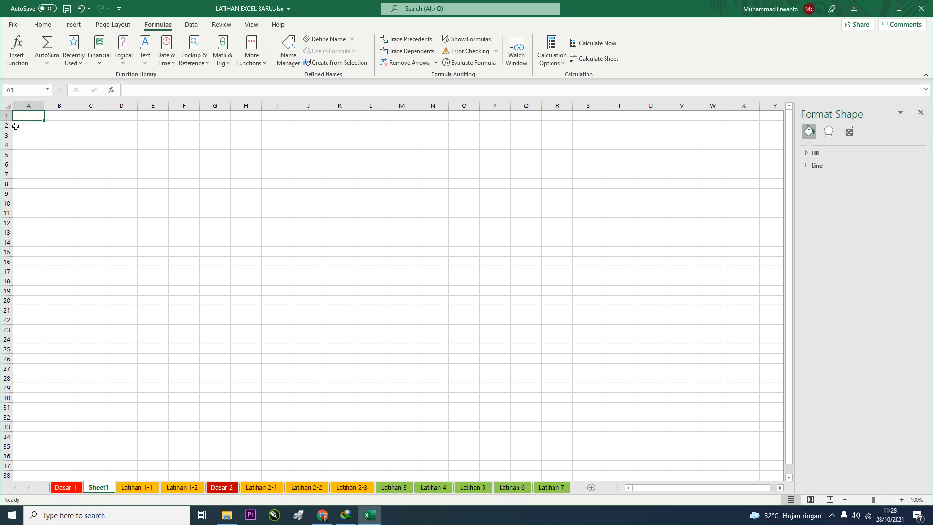
pyautogui.rightClick(104, 491)
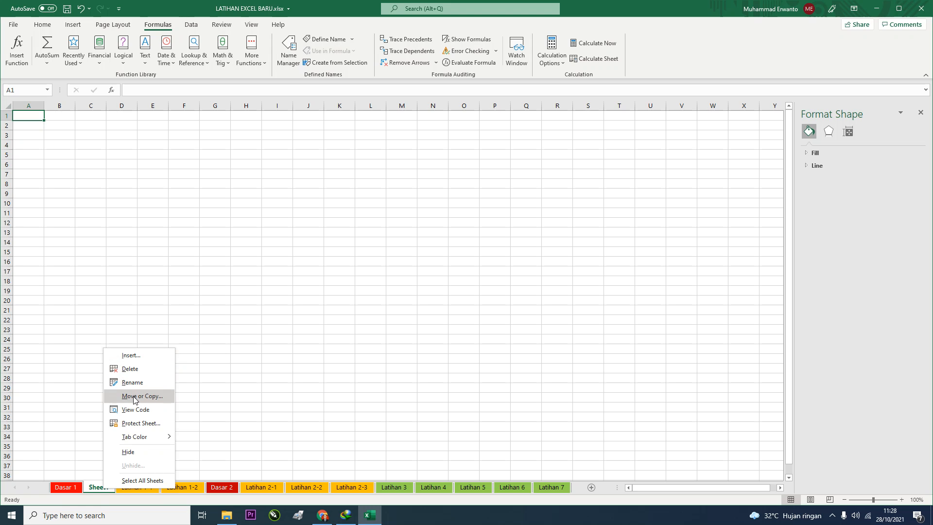
pyautogui.click(98, 239)
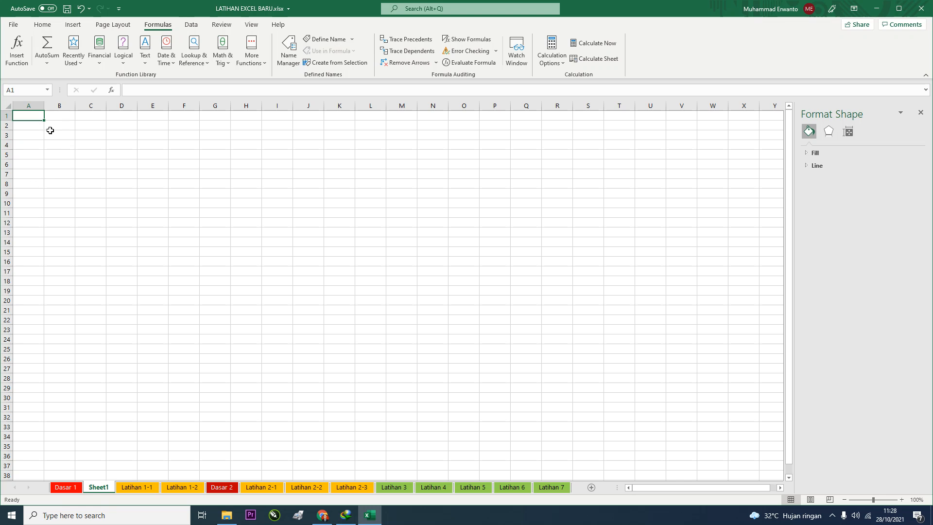
pyautogui.click(56, 126)
pyautogui.press('Right')
pyautogui.press('Right')
pyautogui.press('Right')
pyautogui.press('Right')
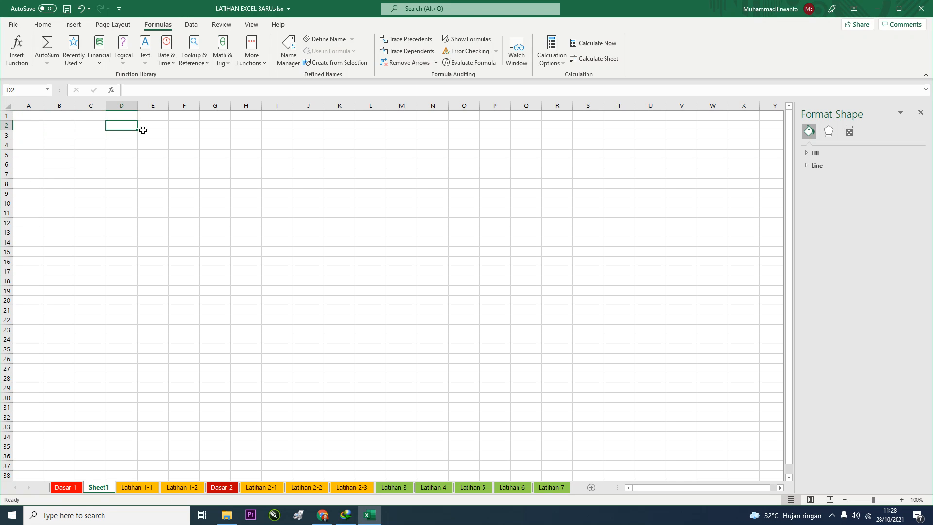
pyautogui.click(233, 132)
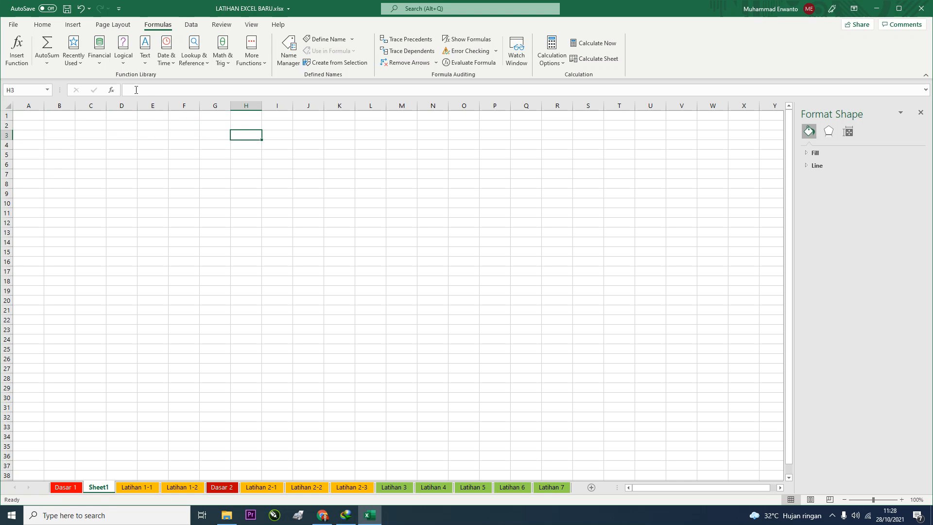
pyautogui.click(112, 90)
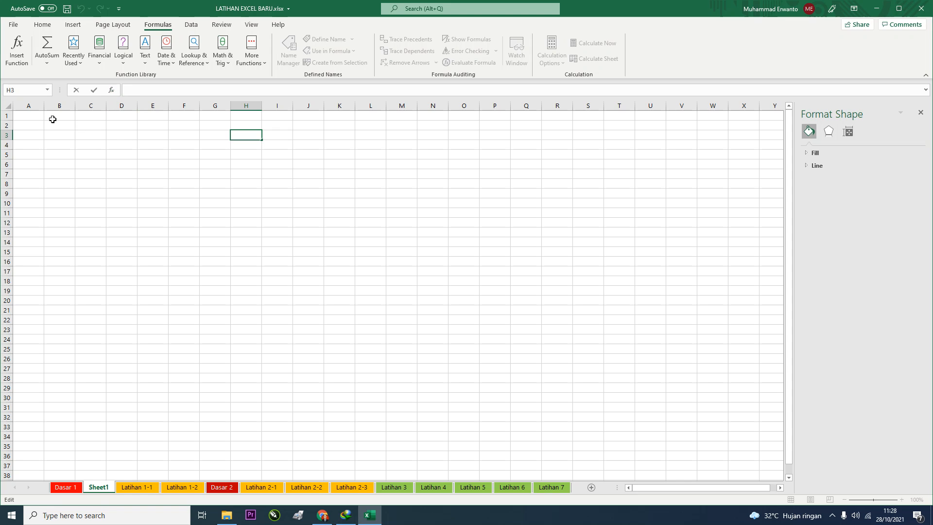
# Enter the title DATA PENERIMA BANTUAN UANG KULIAH in cell A1
pyautogui.click(30, 117)
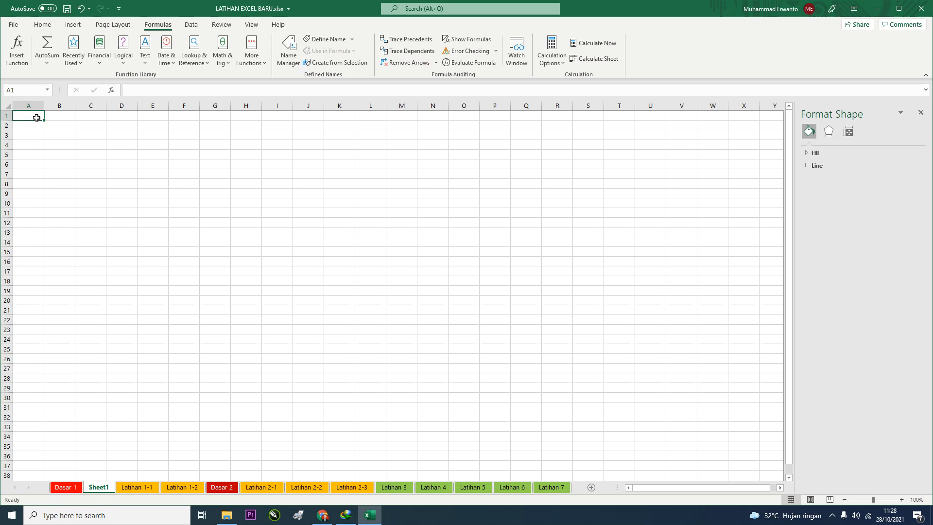
pyautogui.write('pen')
pyautogui.press('BackSpace')
pyautogui.press('BackSpace')
pyautogui.press('BackSpace')
pyautogui.write('DATA')
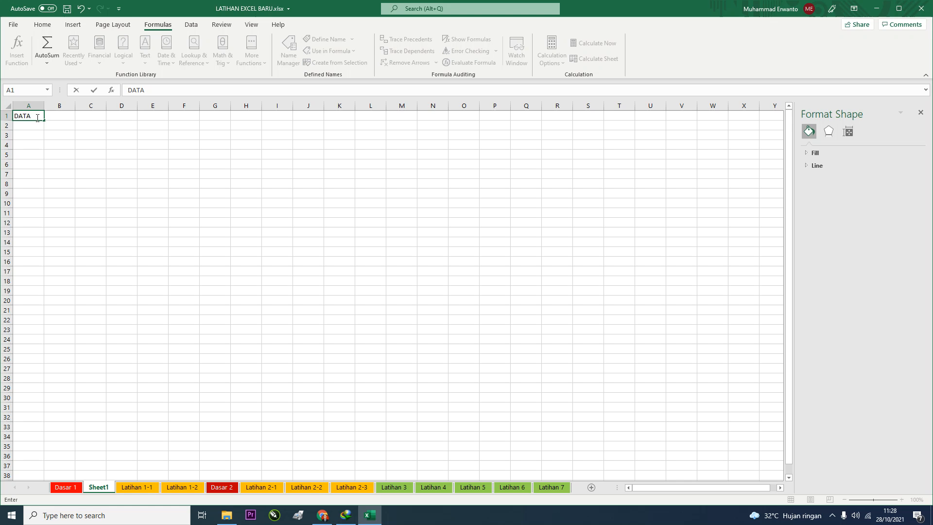
pyautogui.write(' PENERIMA BANTUAN UANG KULIAH')
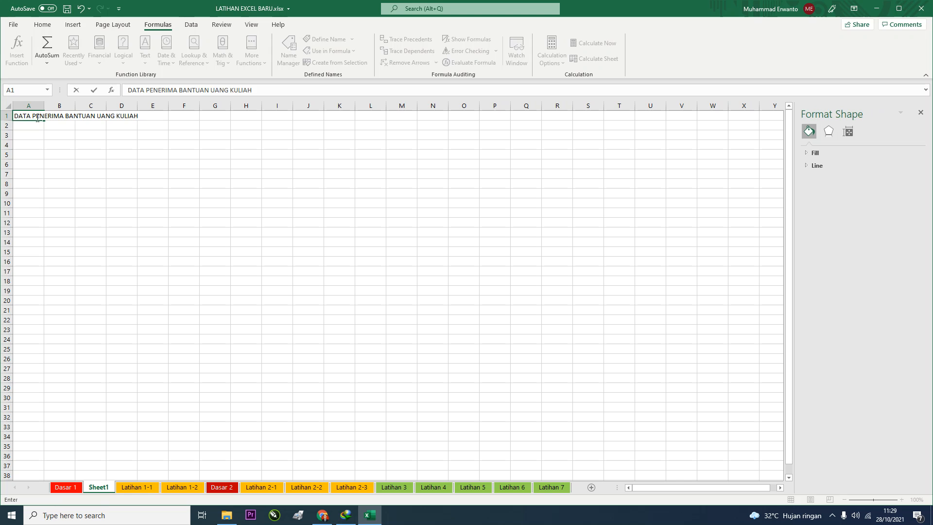
pyautogui.press('Return')
# Enter STIKOM POLTEK CIREBON in cell A2 and TAHUN AJARAN 2021/2022 in cell A3
pyautogui.write('ST')
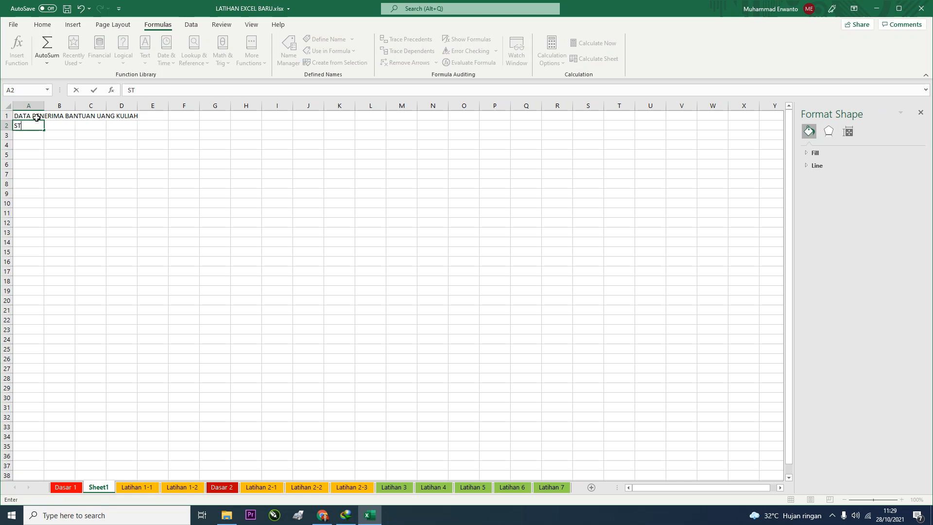
pyautogui.write('IKOM POLTEK CIREBON')
pyautogui.press('Return')
pyautogui.write('TA')
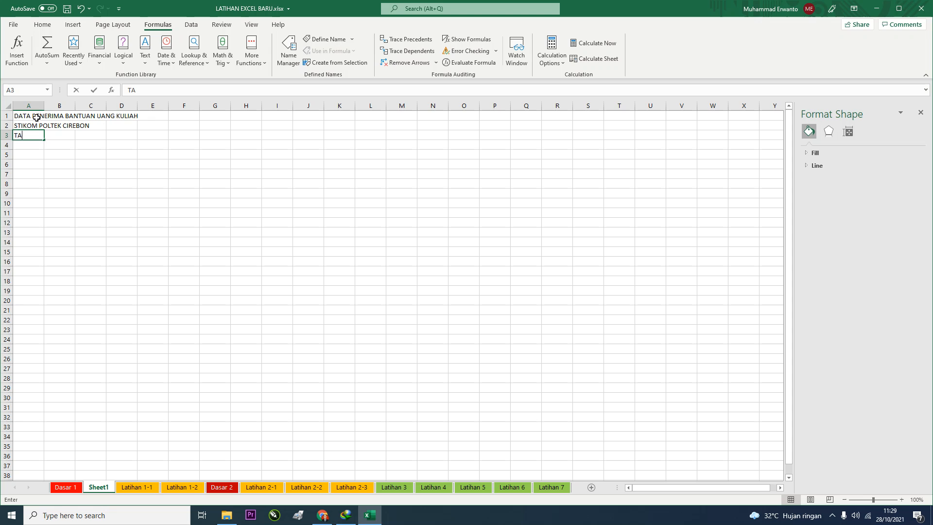
pyautogui.write('HUN AJARAN ')
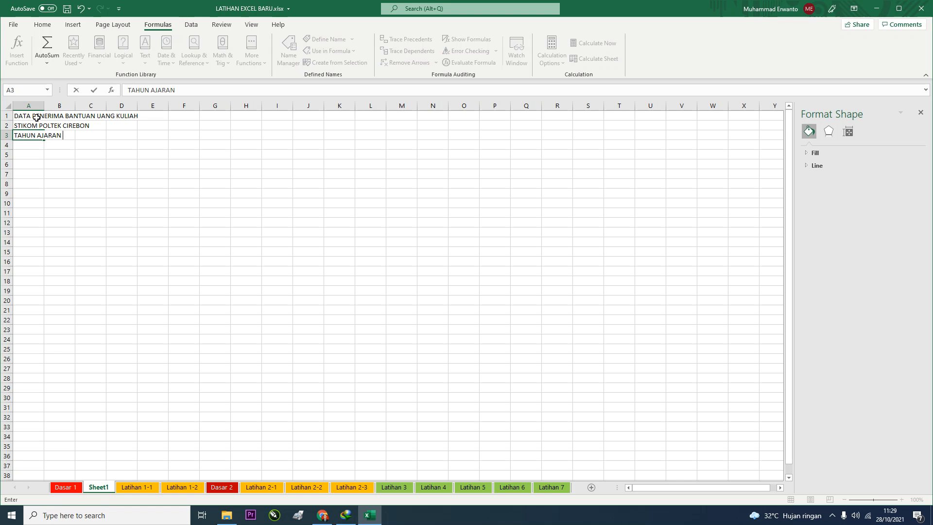
pyautogui.write('2021/2022')
pyautogui.press('Return')
# Leave row 4 empty and enter the column headings NO, NAMA and JURUSAN in cells A5 to C5
pyautogui.press('Return')
pyautogui.write('NO')
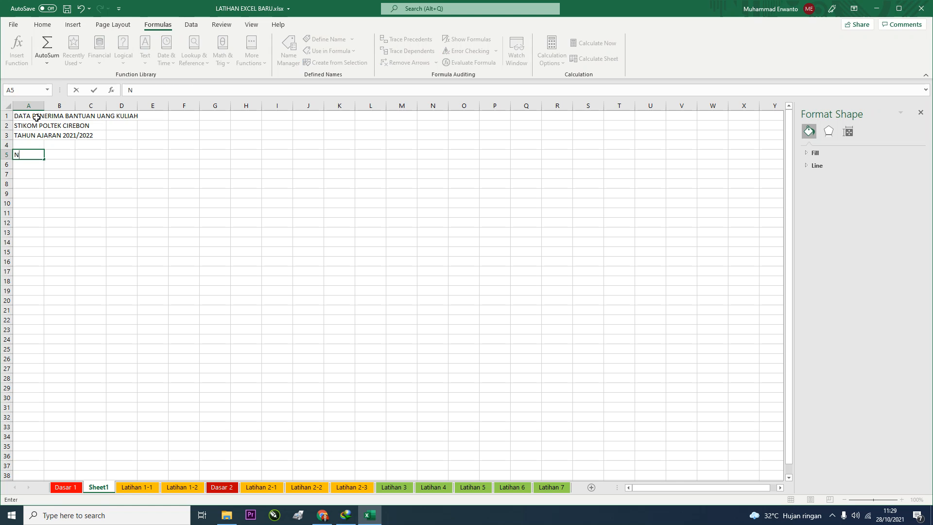
pyautogui.press('Tab')
pyautogui.write('NAMA')
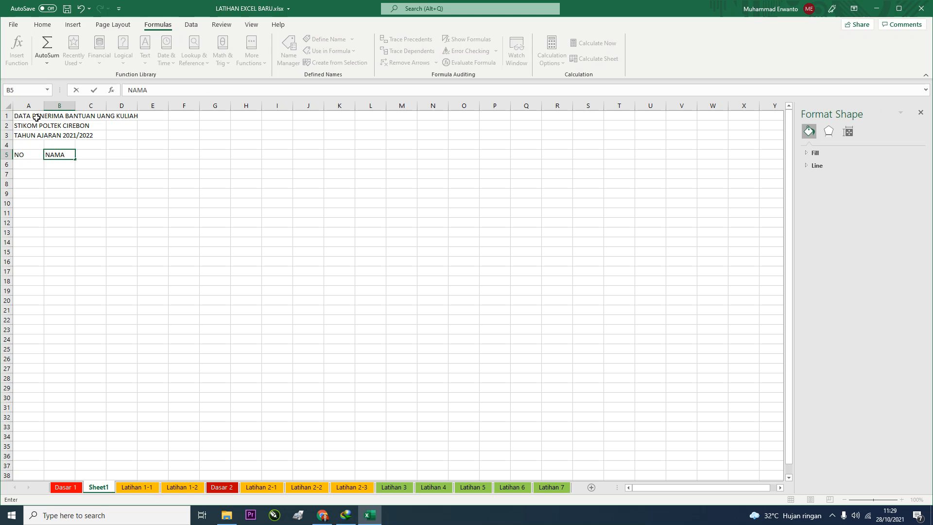
pyautogui.press('Tab')
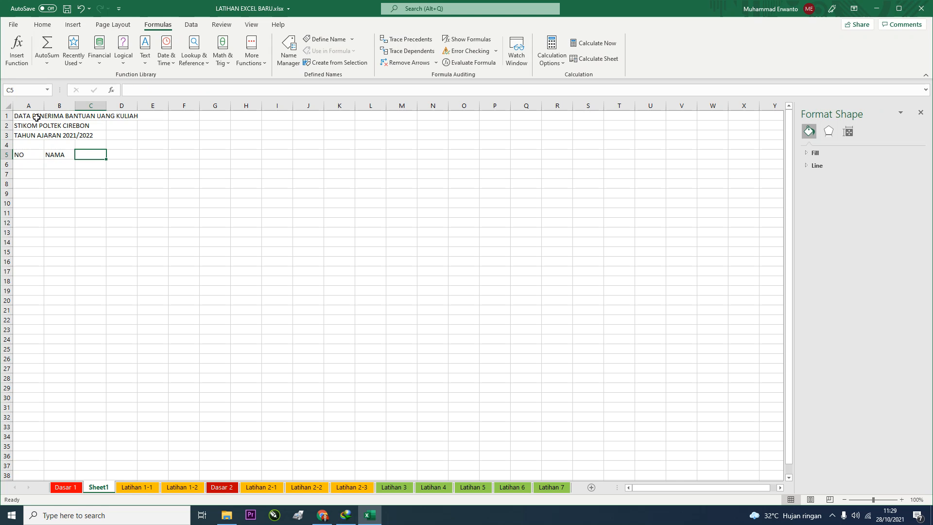
pyautogui.write('JURUSAN')
pyautogui.press('Tab')
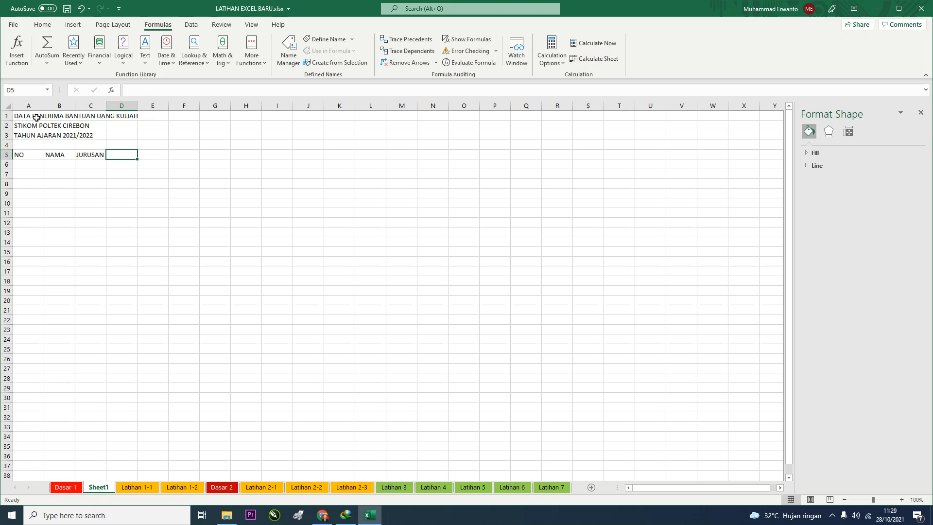
pyautogui.write('PENGHASILAN')
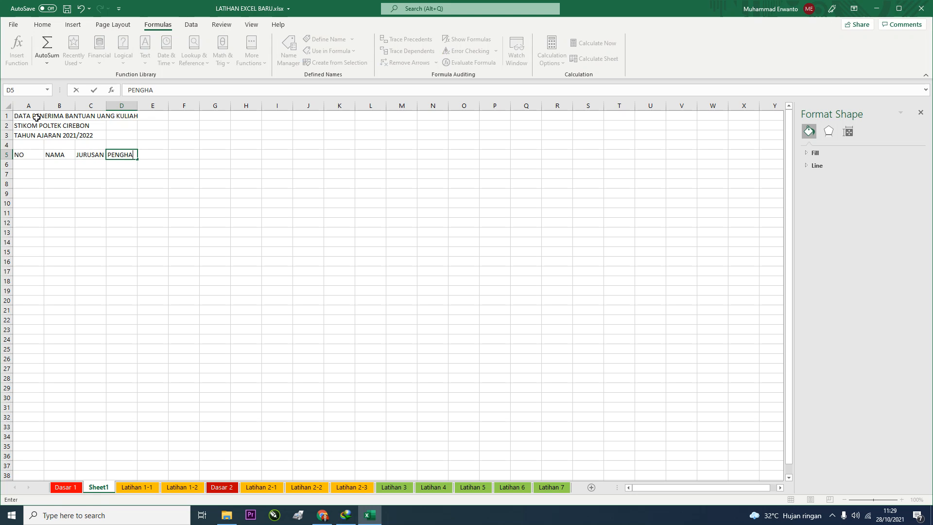
pyautogui.press('Tab')
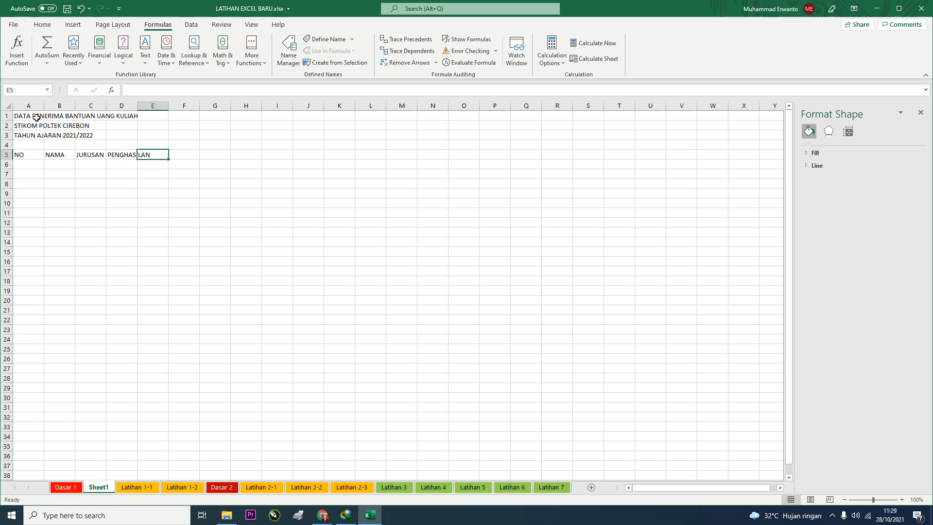
pyautogui.press('BackSpace')
pyautogui.press('Left')
# Enter the headings PEKERJAAN ORANG TUA in cell D5 and PENGHASILAN ORANG TUA in cell E5
pyautogui.write('PE')
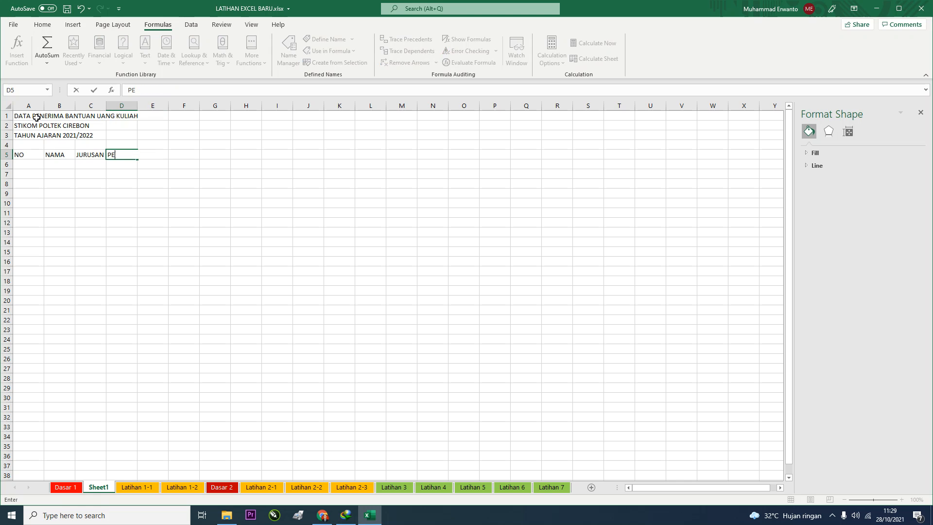
pyautogui.write('KERJAAN ORANG TUA')
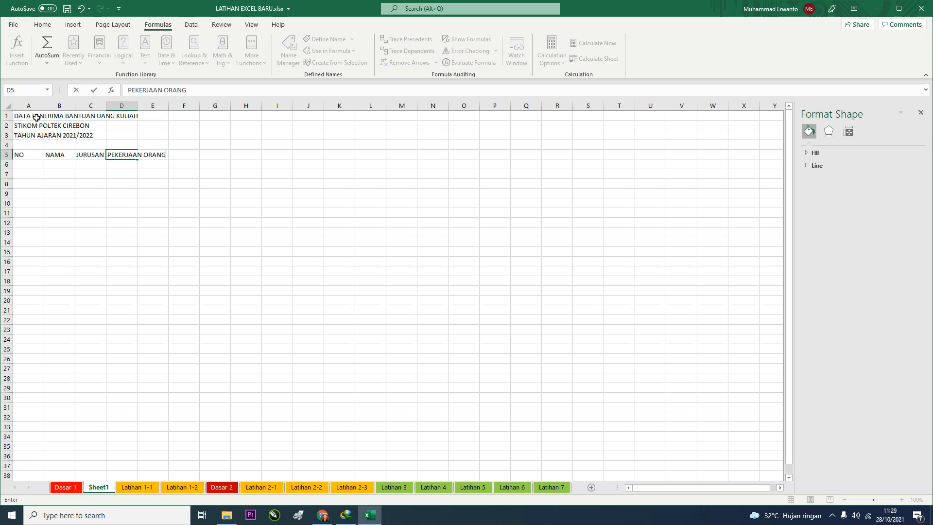
pyautogui.press('Tab')
pyautogui.write('PENGHASL')
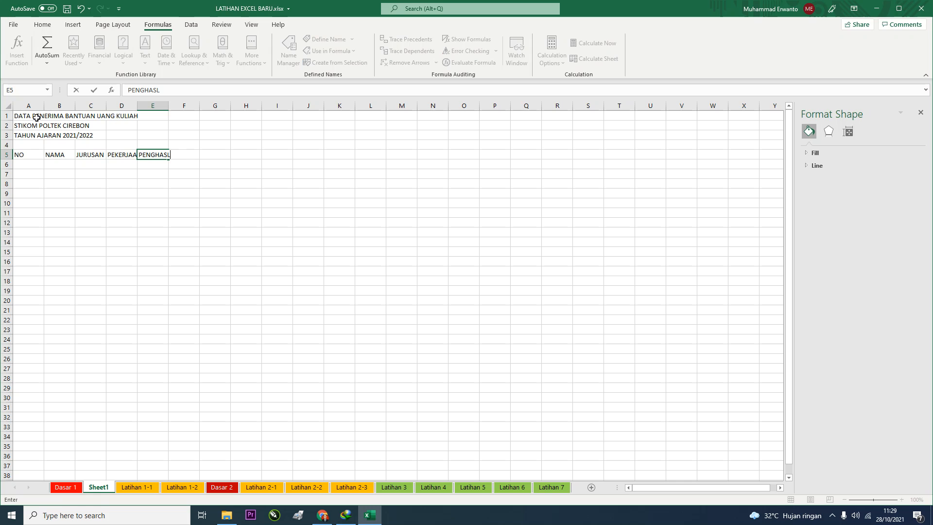
pyautogui.press('BackSpace')
pyautogui.write('ILAN ORANG TUA')
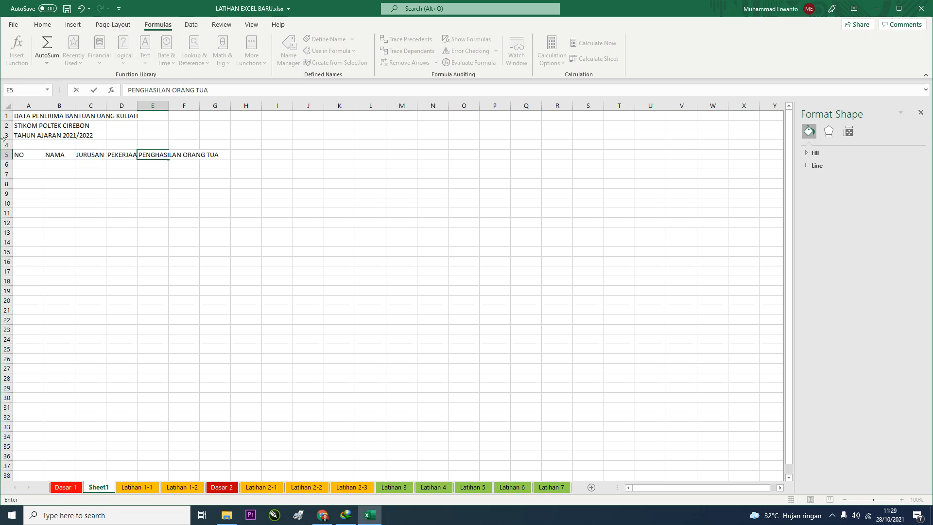
pyautogui.click(156, 199)
# Check the full text of each column heading in cells A5 to E5
pyautogui.doubleClick(121, 154)
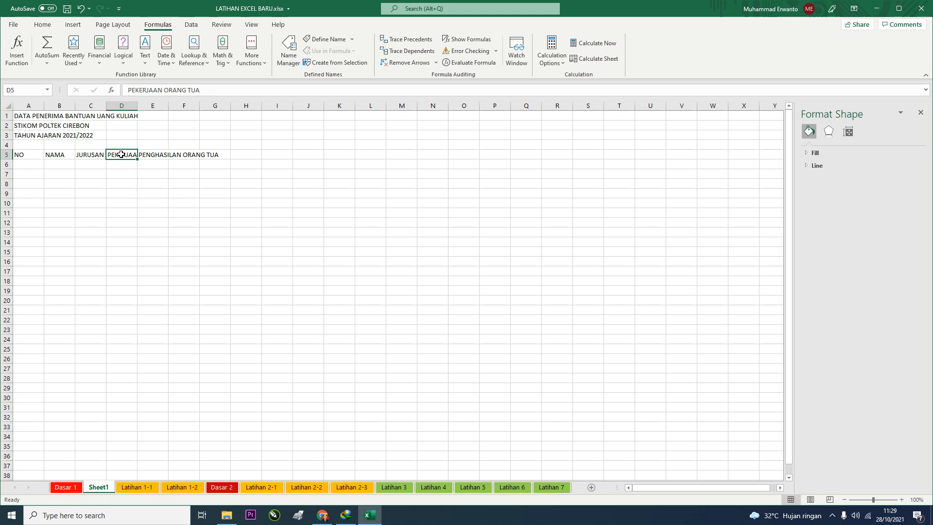
pyautogui.click(156, 175)
pyautogui.click(34, 154)
pyautogui.click(58, 154)
pyautogui.click(90, 155)
pyautogui.click(120, 154)
pyautogui.click(157, 153)
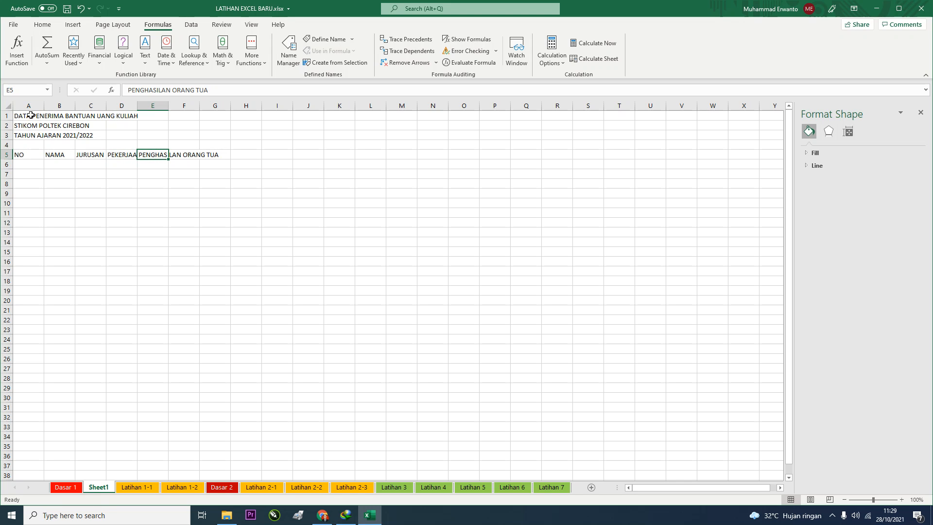
# Magnify the screen to 200% and narrow column A to about half its width around the NO heading
pyautogui.click(41, 154)
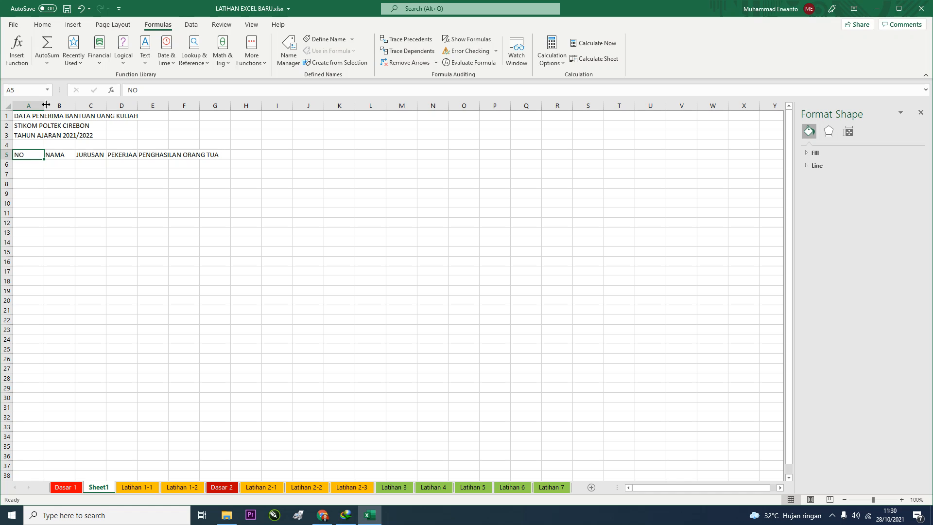
pyautogui.press('super+plus')
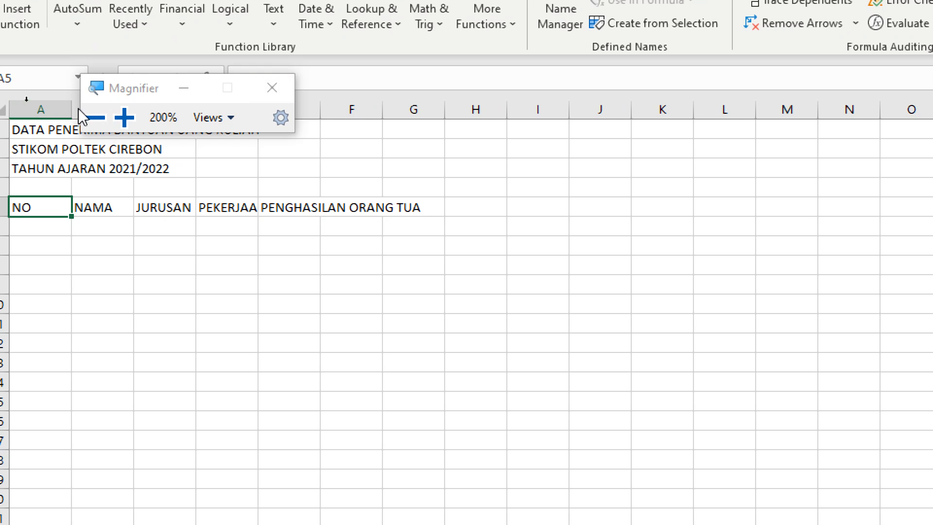
pyautogui.moveTo(127, 90); pyautogui.dragTo(149, 508)
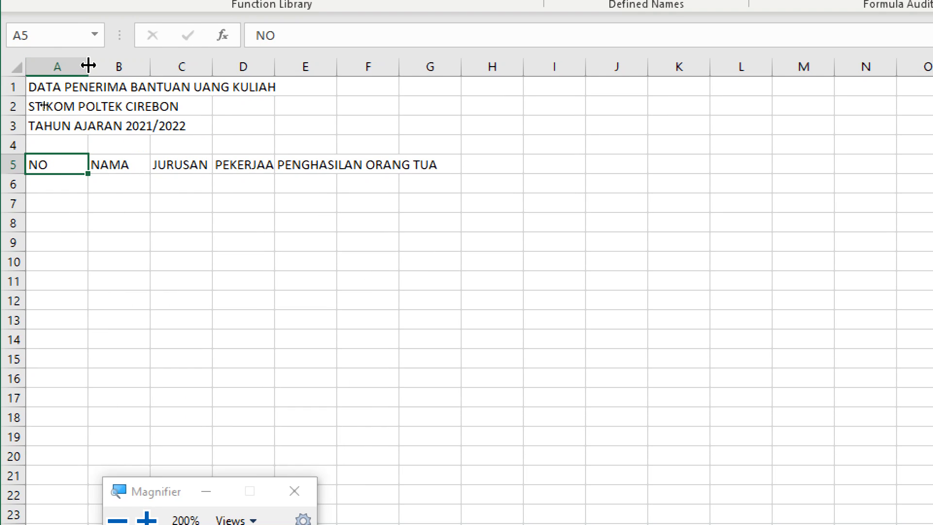
pyautogui.moveTo(88, 65); pyautogui.dragTo(58, 69)
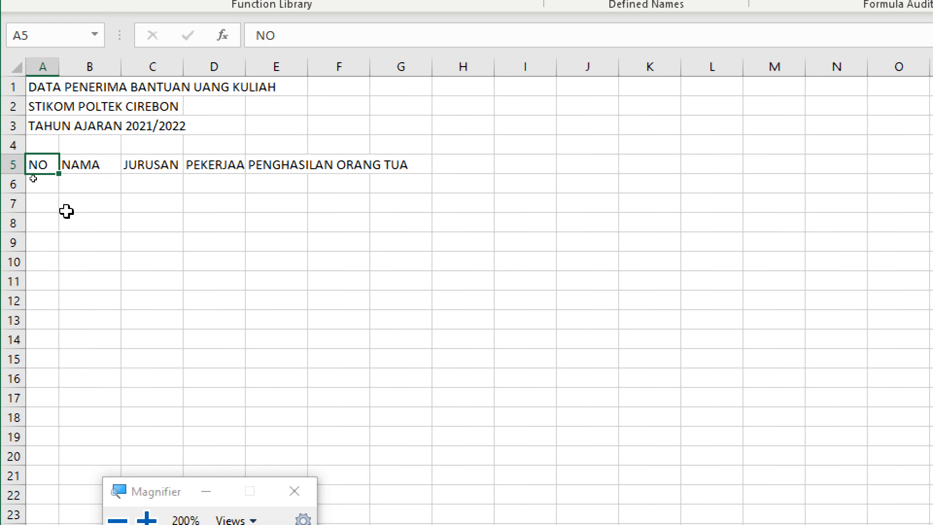
# Widen columns B to F to about twice their width, and enlarge columns D and E further to fit their headings
pyautogui.moveTo(103, 64); pyautogui.dragTo(433, 64)
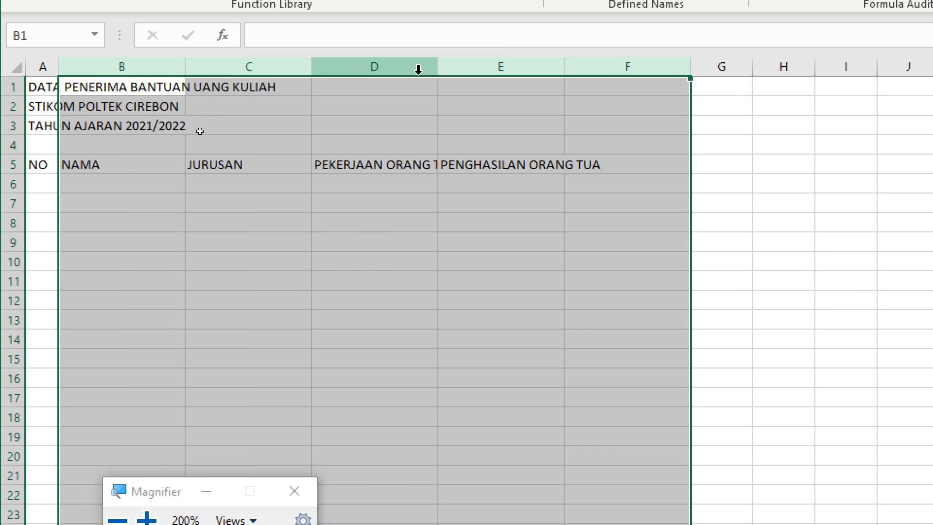
pyautogui.click(338, 261)
pyautogui.click(318, 64)
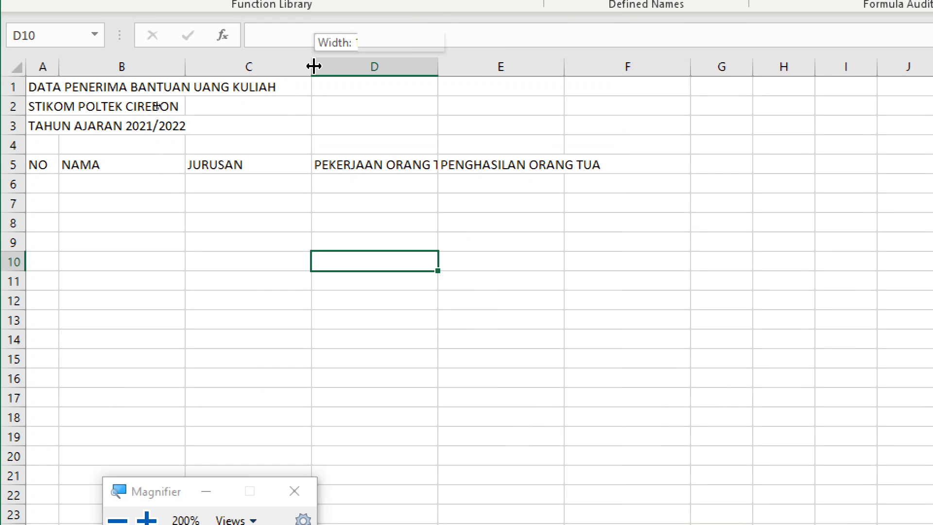
pyautogui.moveTo(442, 68); pyautogui.dragTo(466, 68)
pyautogui.moveTo(597, 67); pyautogui.dragTo(641, 73)
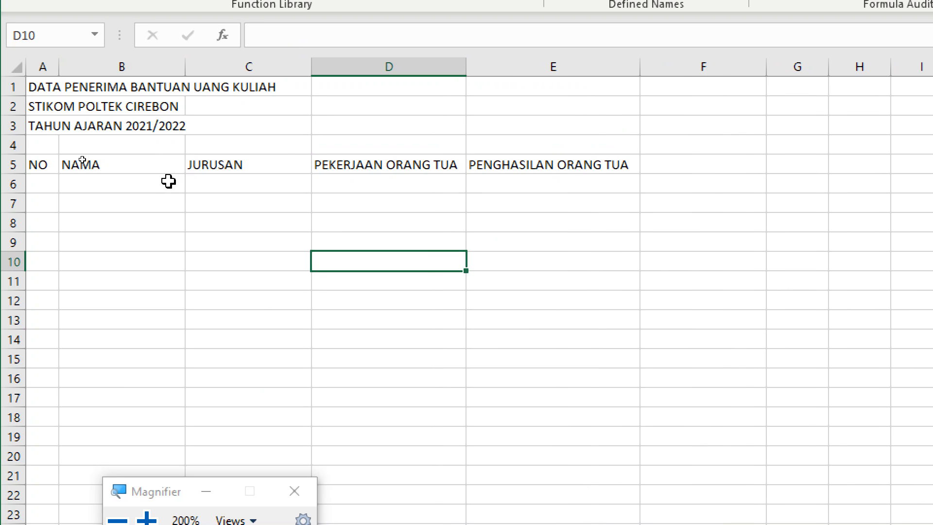
# Apply all borders to the table range A5 to E12
pyautogui.moveTo(29, 165); pyautogui.dragTo(610, 295)
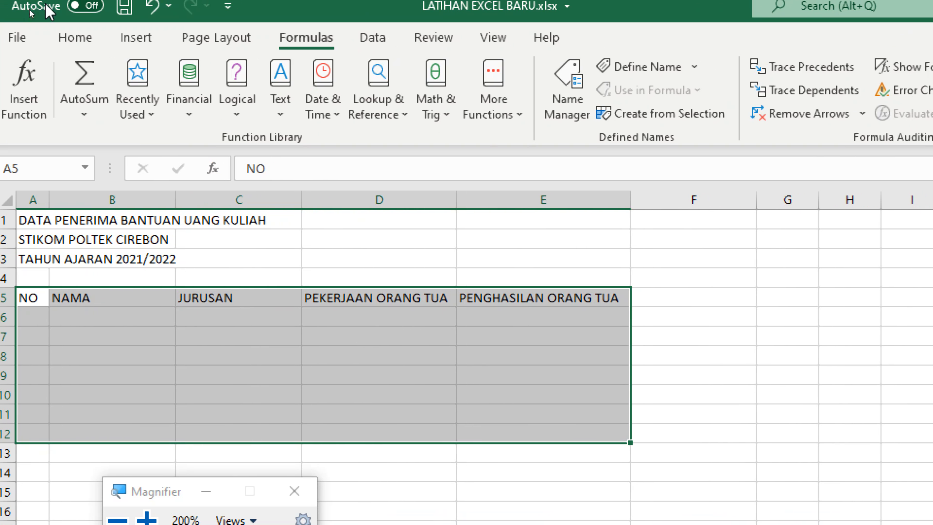
pyautogui.click(75, 38)
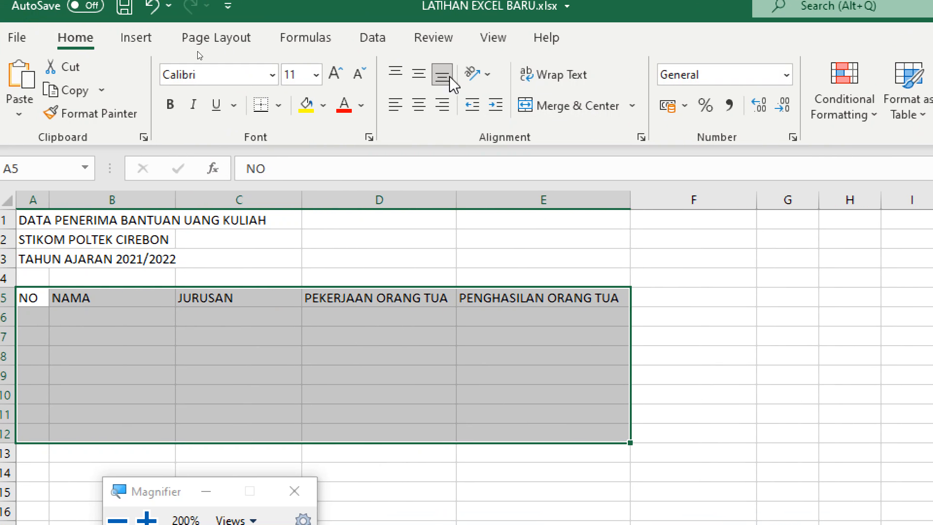
pyautogui.click(279, 105)
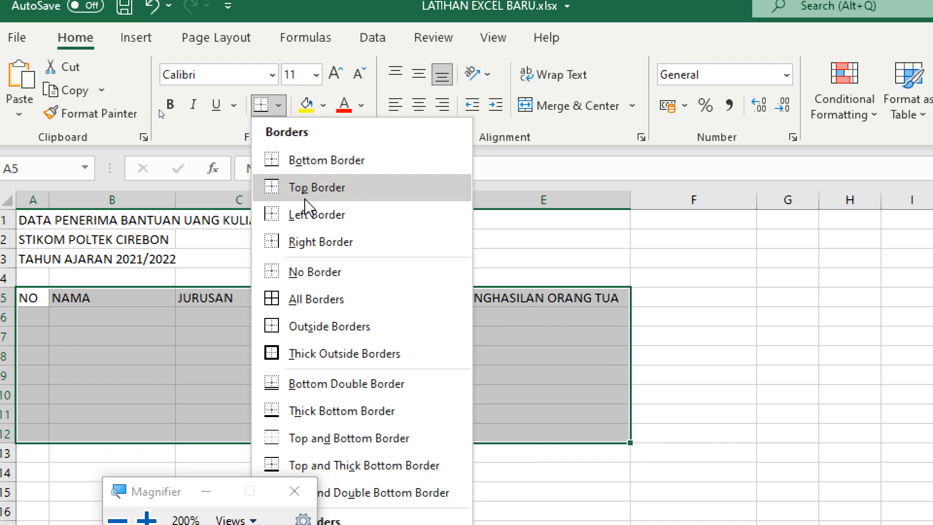
pyautogui.click(317, 302)
pyautogui.click(63, 335)
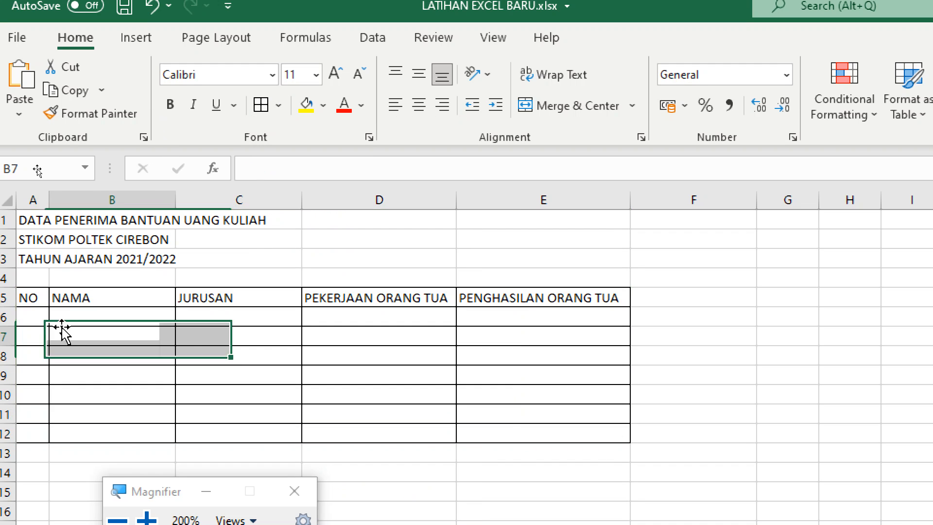
pyautogui.click(63, 334)
pyautogui.scroll(-1, 81, 312)
pyautogui.scroll(1, 49, 314)
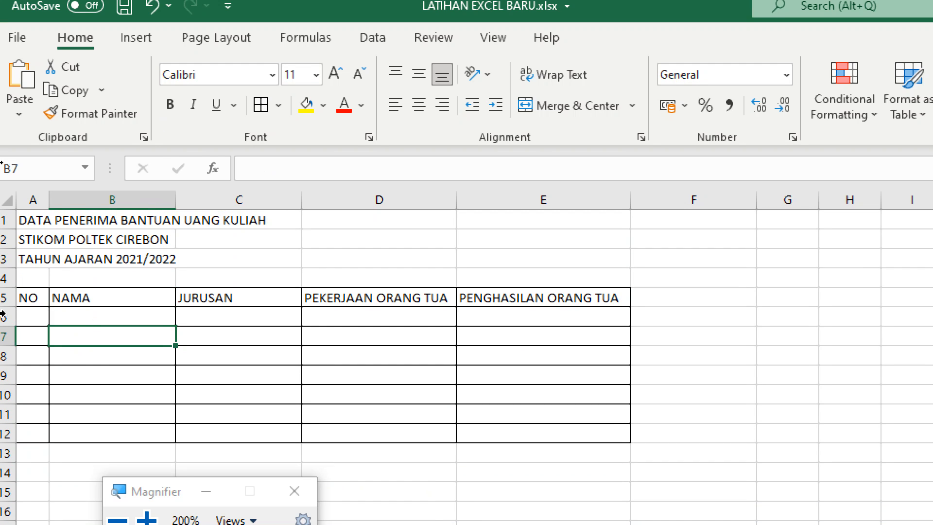
# Make heading row 5 taller and centre the headings in A5 to E5 both horizontally and vertically
pyautogui.moveTo(4, 312); pyautogui.dragTo(11, 326)
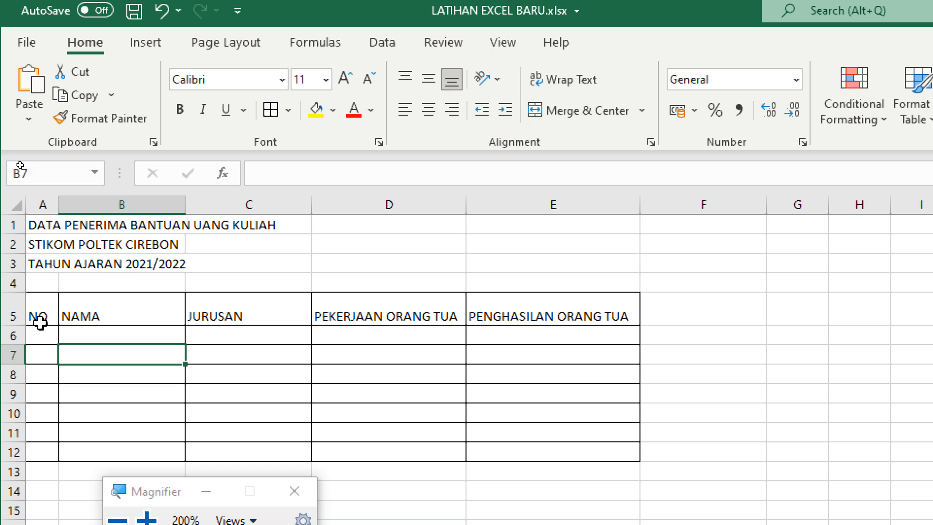
pyautogui.moveTo(8, 323); pyautogui.dragTo(533, 312)
pyautogui.click(429, 111)
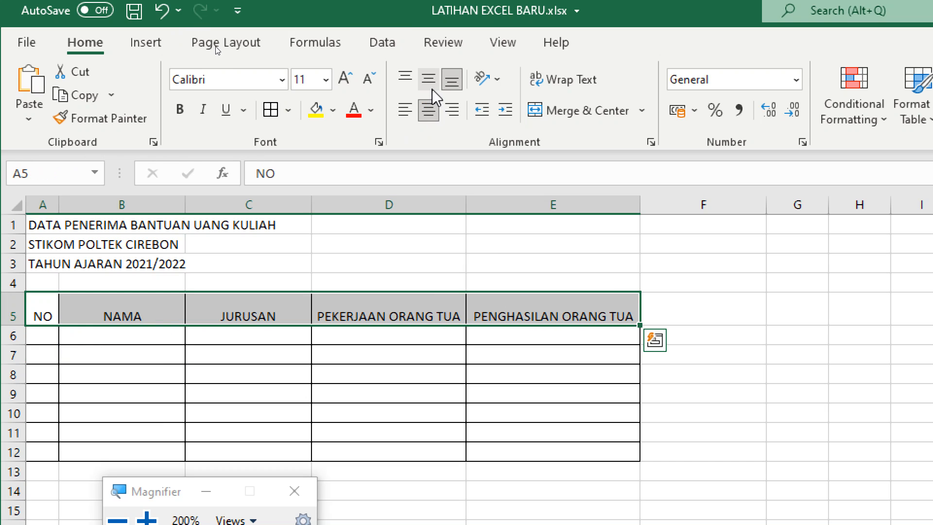
pyautogui.click(428, 79)
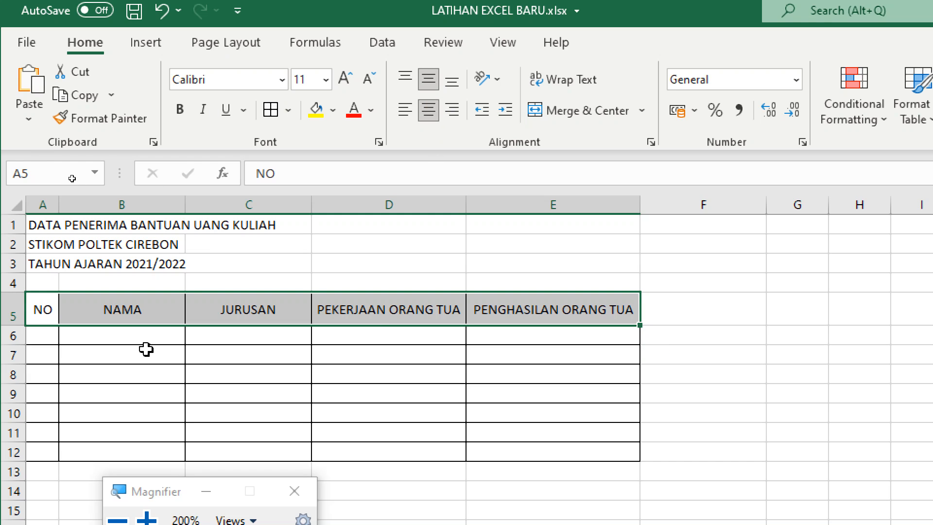
# Fill the heading cells A5 to E5 with yellow and make their text bold
pyautogui.click(316, 110)
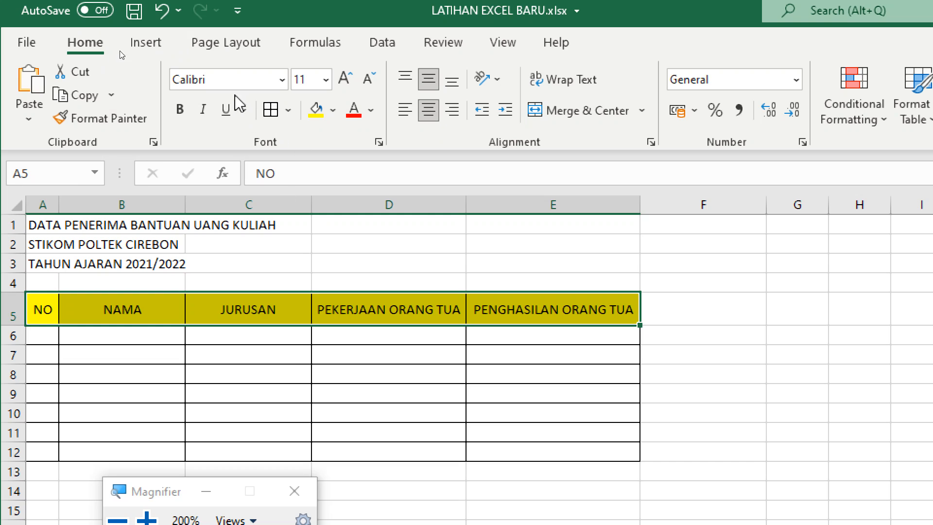
pyautogui.click(180, 109)
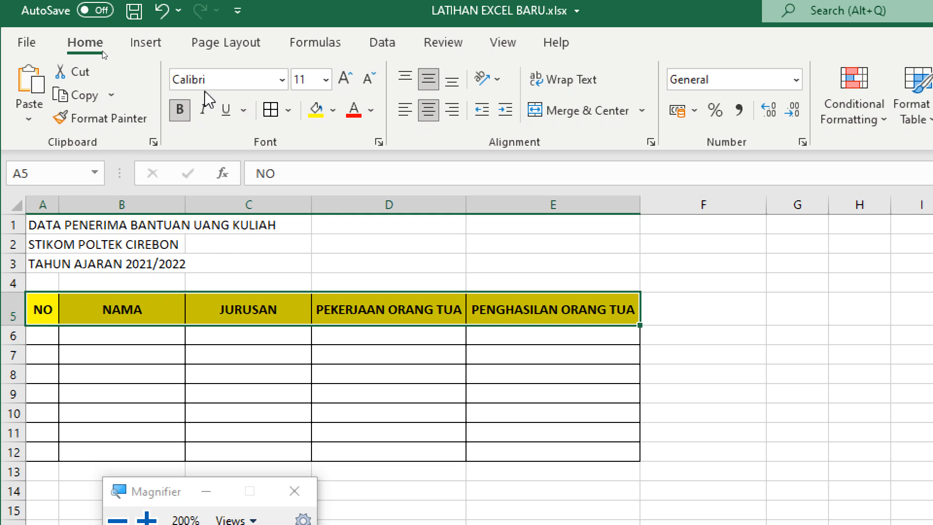
# Try font size 12 on the headings in A5 to E5 and undo the change
pyautogui.click(227, 80)
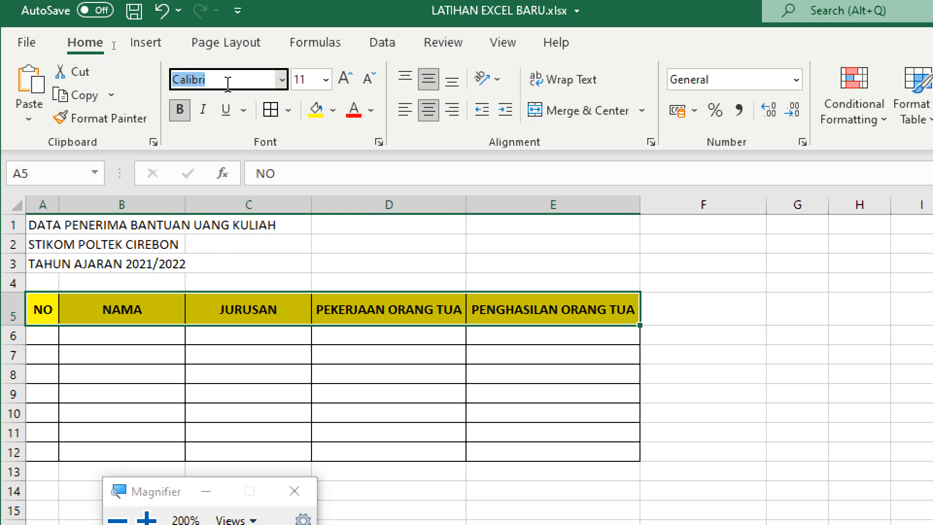
pyautogui.click(300, 79)
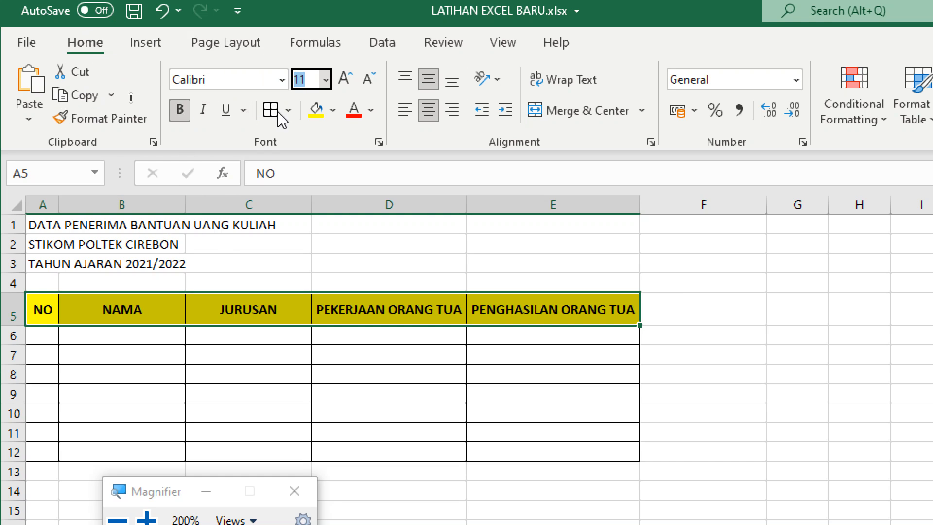
pyautogui.press('Return')
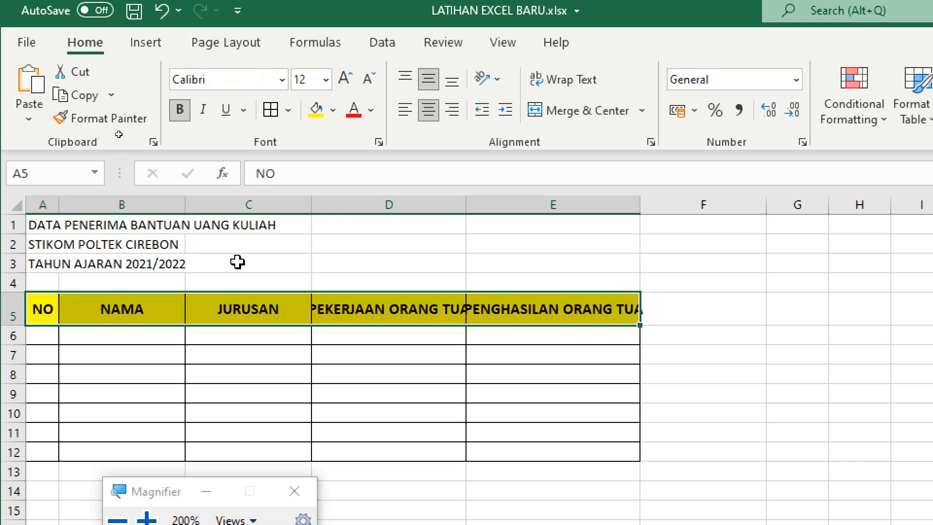
pyautogui.hotkey('ctrl', 'z')
pyautogui.click(109, 355)
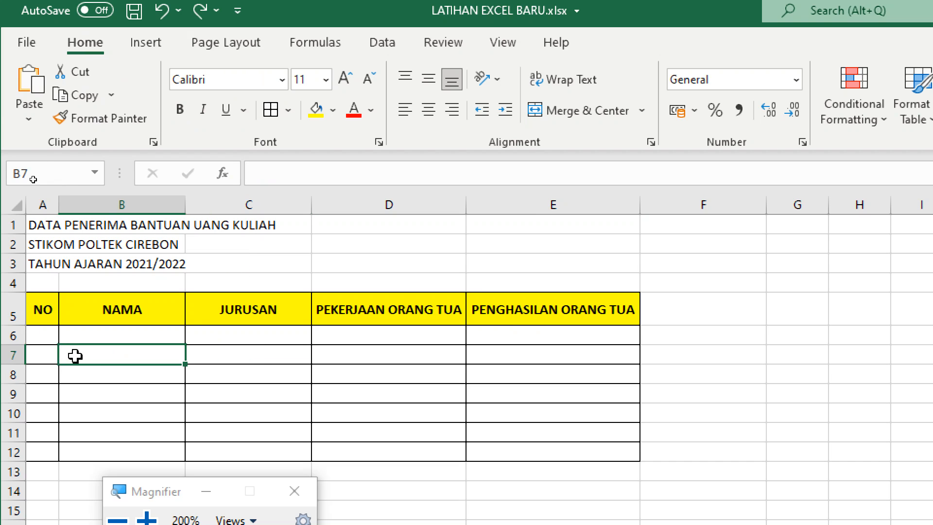
# Try moving the first two title lines from A1 and A2 to cells C1 and C2 by cutting and pasting
pyautogui.moveTo(43, 225); pyautogui.dragTo(369, 243)
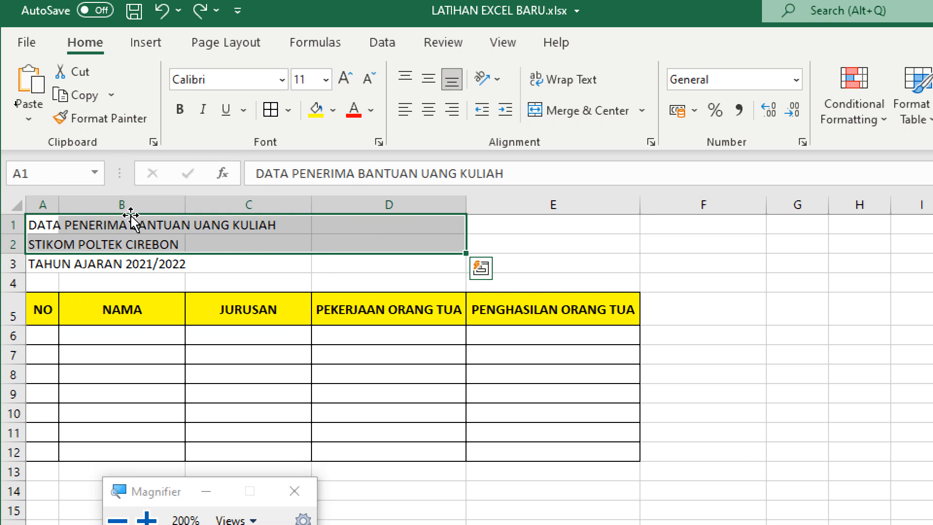
pyautogui.click(41, 224)
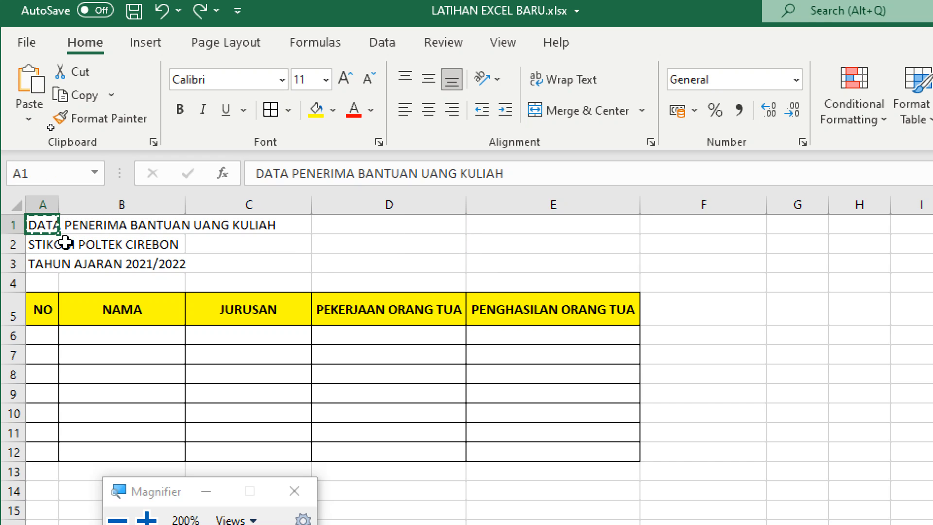
pyautogui.click(283, 227)
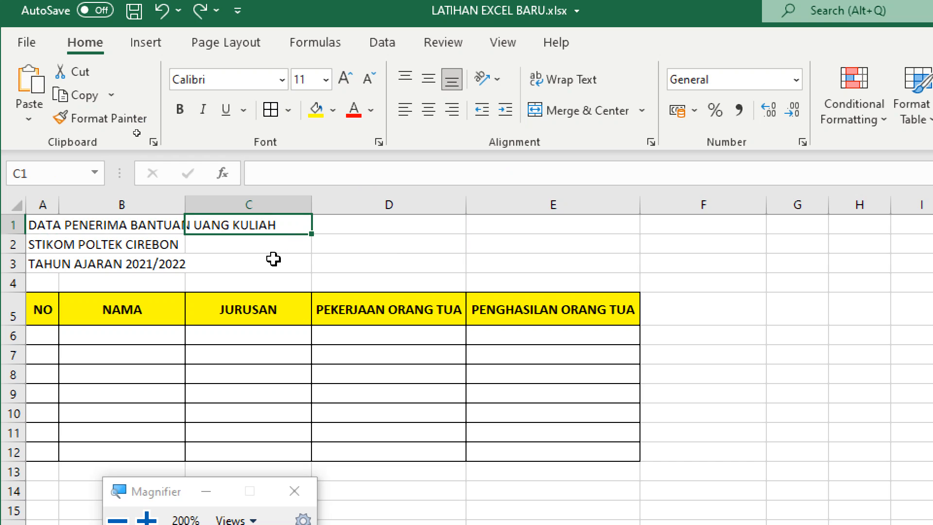
pyautogui.write('DATA PENERIMA BANTUAN UANG KULIAH')
pyautogui.click(374, 248)
pyautogui.click(102, 247)
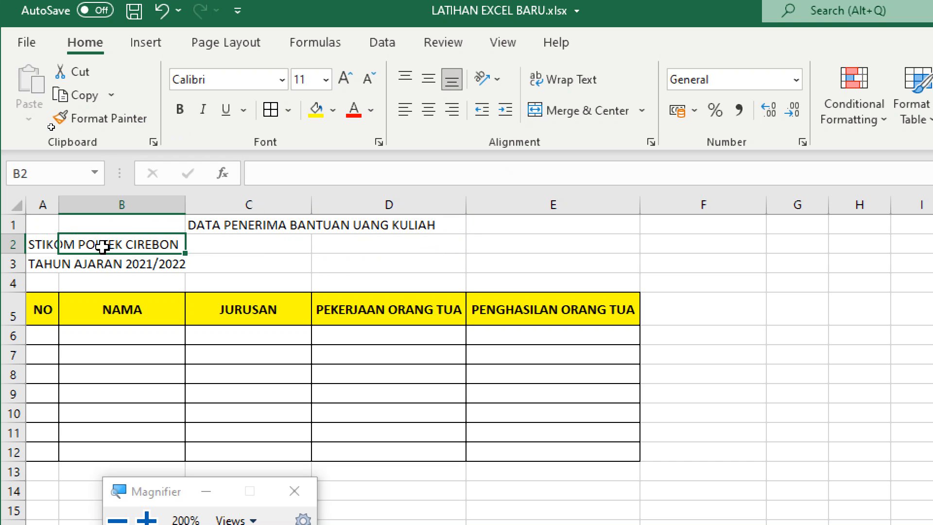
pyautogui.click(38, 244)
pyautogui.hotkey('ctrl', 'x')
pyautogui.click(250, 238)
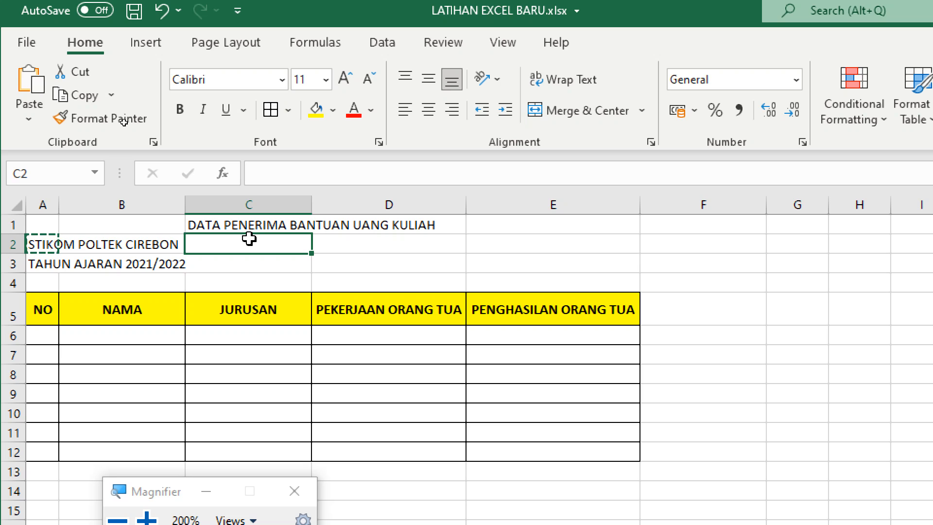
pyautogui.hotkey('ctrl', 'v')
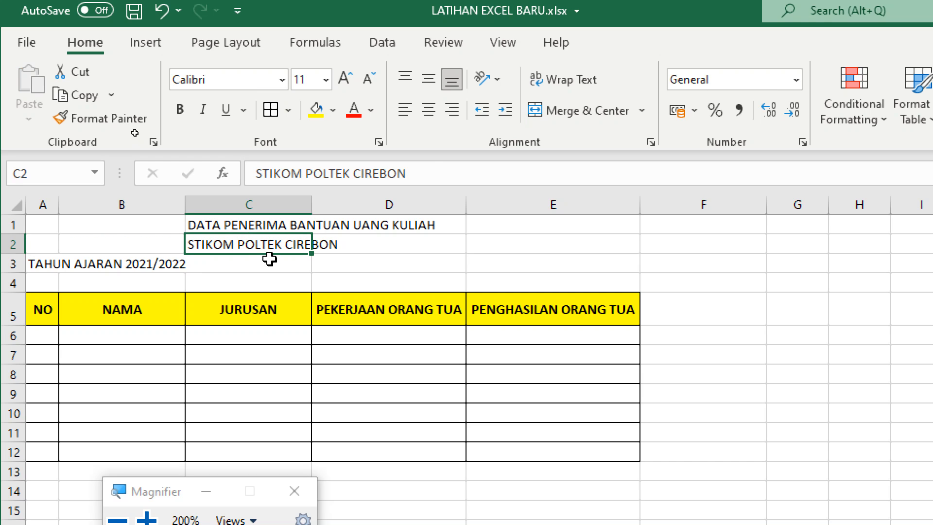
# Undo the moves of the first two title lines from column A to column C
pyautogui.hotkey('ctrl', 'z')
pyautogui.hotkey('ctrl', 'z')
pyautogui.click(49, 238)
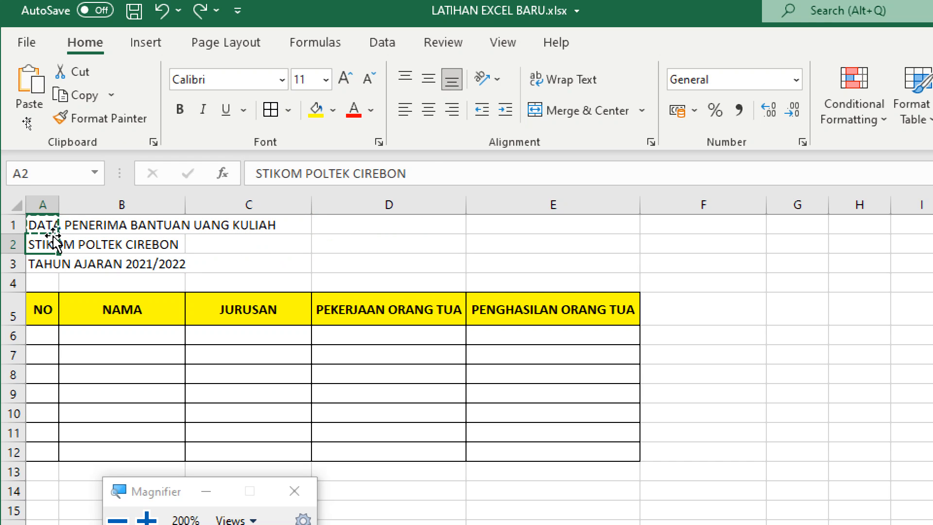
pyautogui.doubleClick(74, 243)
# Merge and centre each of the three title lines across columns A to E in rows 1, 2 and 3
pyautogui.moveTo(35, 225); pyautogui.dragTo(610, 226)
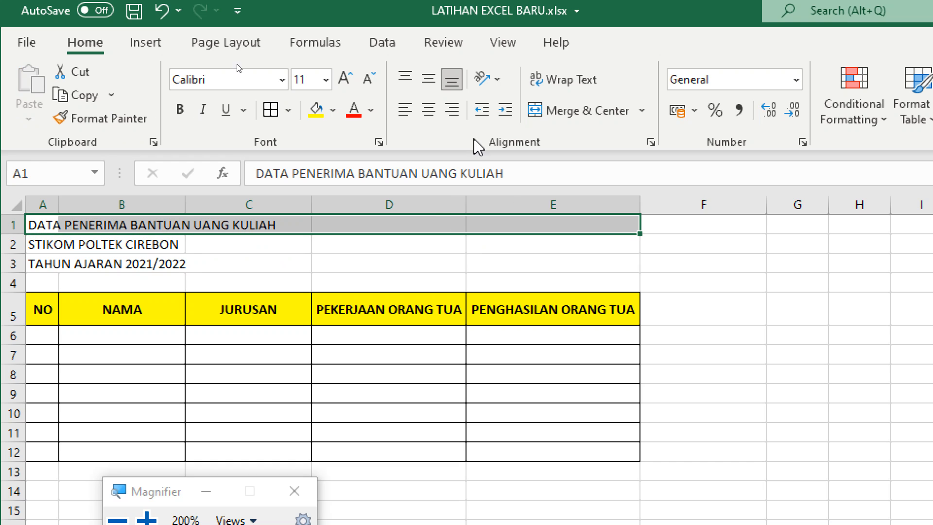
pyautogui.click(576, 113)
pyautogui.moveTo(42, 249); pyautogui.dragTo(481, 242)
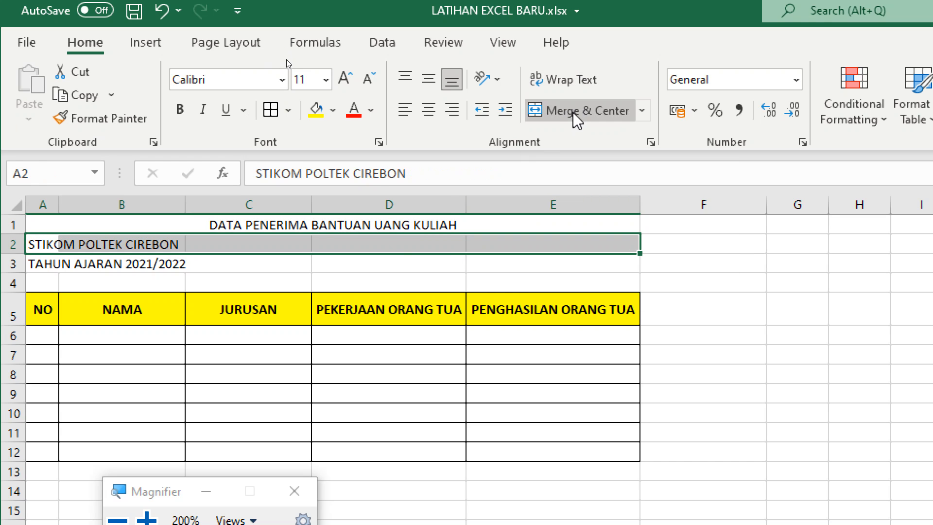
pyautogui.click(575, 113)
pyautogui.moveTo(54, 266); pyautogui.dragTo(510, 256)
pyautogui.click(567, 113)
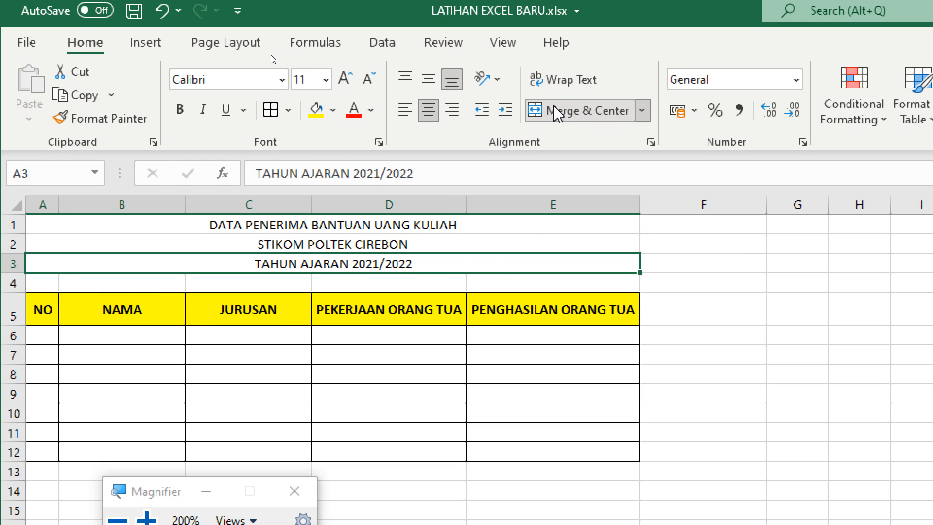
# Set the three title lines in rows 1 to 3 to font size 13 and bold
pyautogui.moveTo(387, 236); pyautogui.dragTo(396, 265)
pyautogui.click(315, 86)
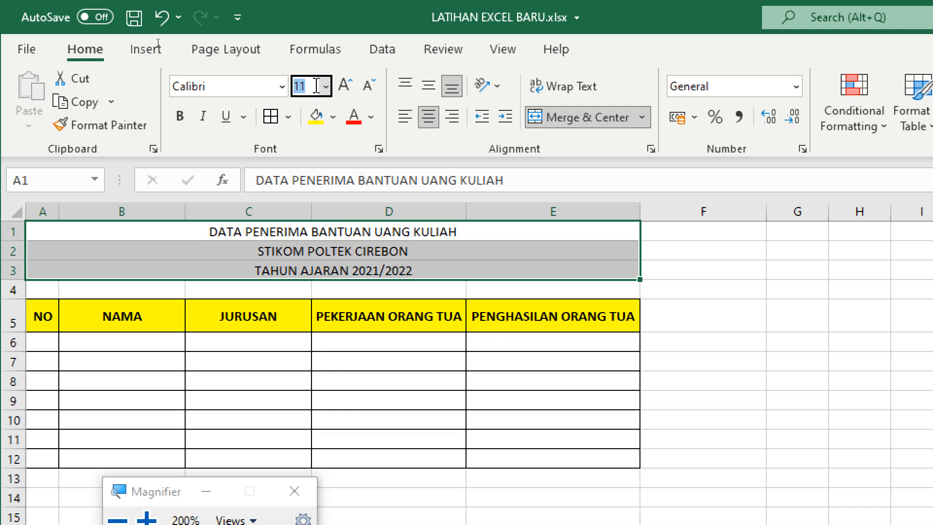
pyautogui.write('13')
pyautogui.press('Return')
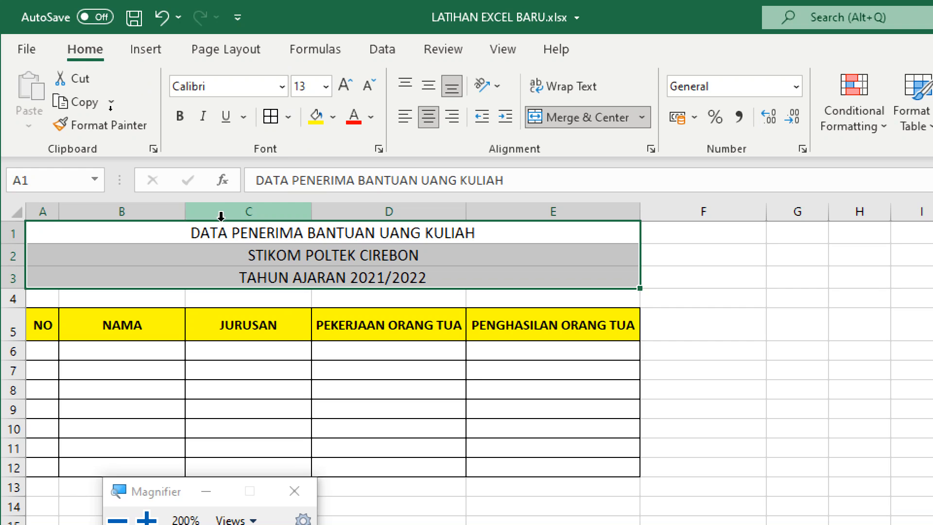
pyautogui.click(179, 119)
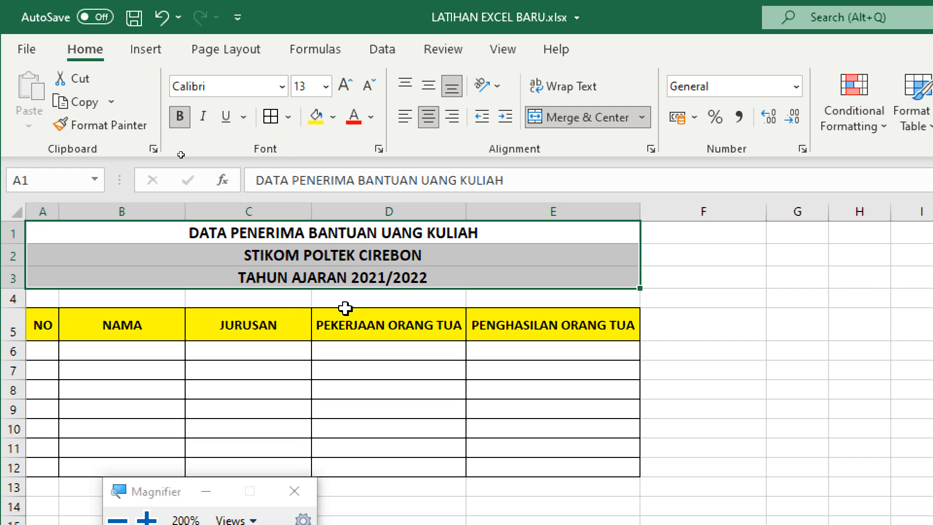
pyautogui.click(440, 275)
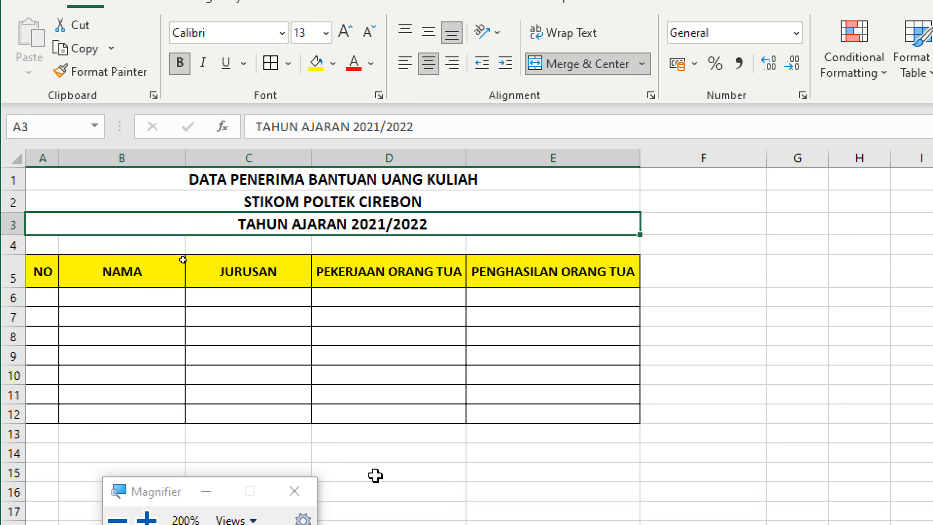
# Reset the screen magnification to 100%, magnify it to 200% again and minimize the Magnifier window
pyautogui.click(118, 519)
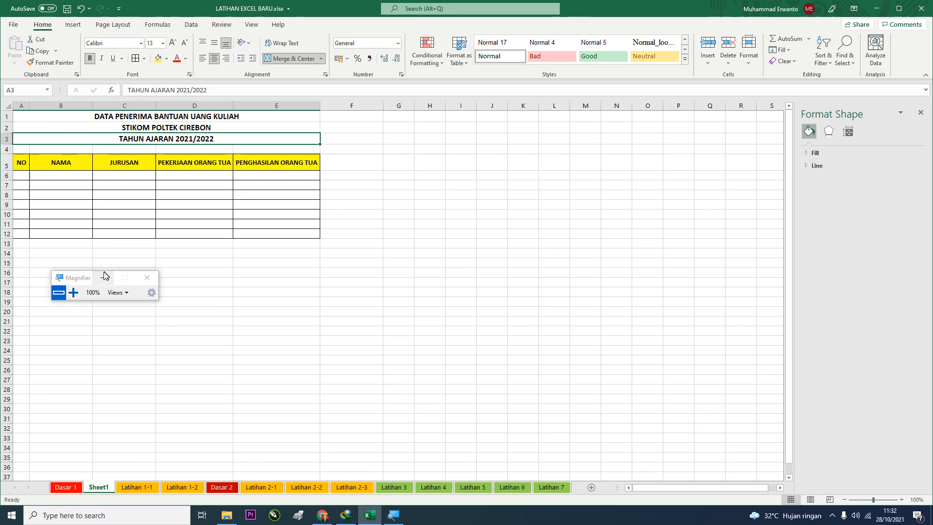
pyautogui.click(76, 292)
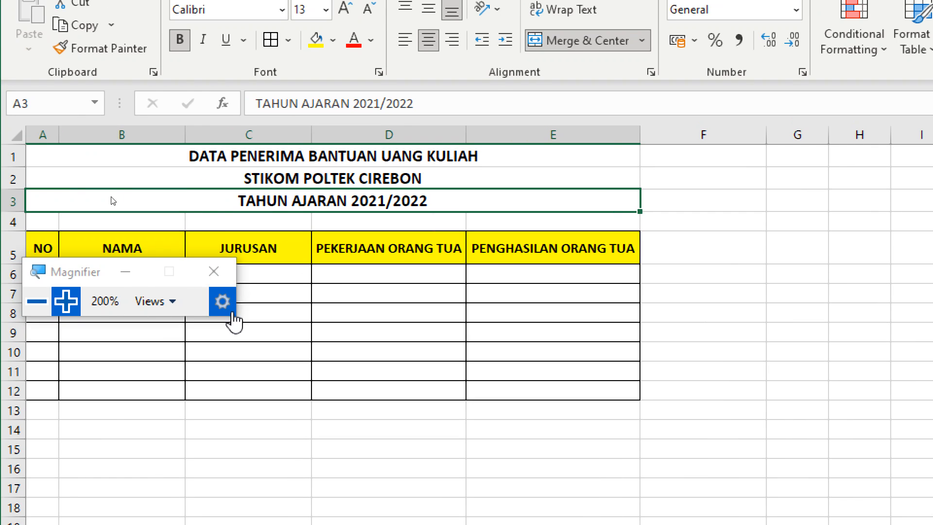
pyautogui.click(127, 272)
# Merge the three title lines row by row across columns A to E with Merge Across and centre them horizontally and vertically
pyautogui.moveTo(250, 155); pyautogui.dragTo(248, 203)
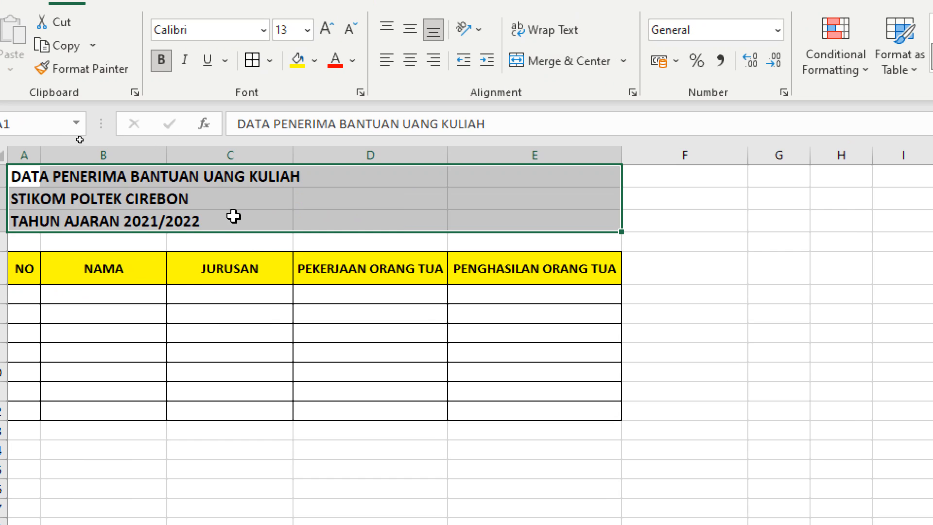
pyautogui.click(71, 224)
pyautogui.moveTo(23, 175); pyautogui.dragTo(576, 228)
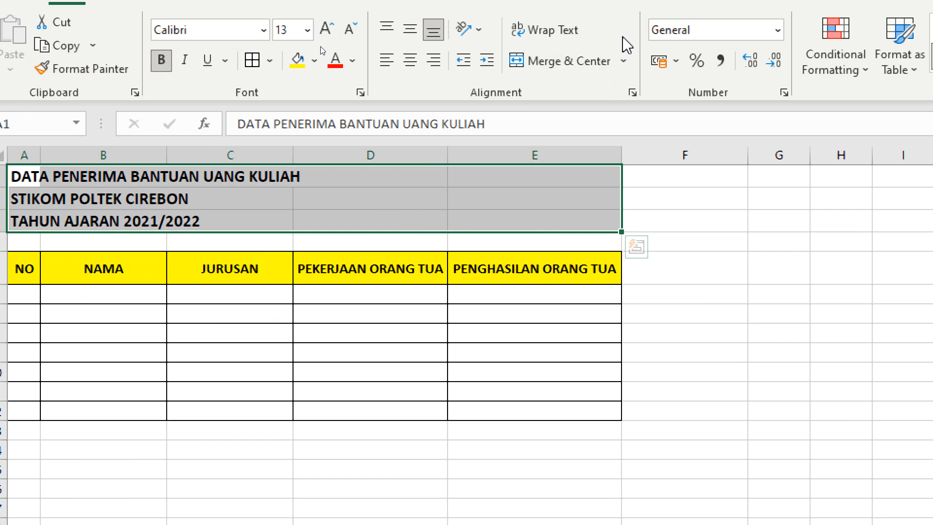
pyautogui.click(630, 61)
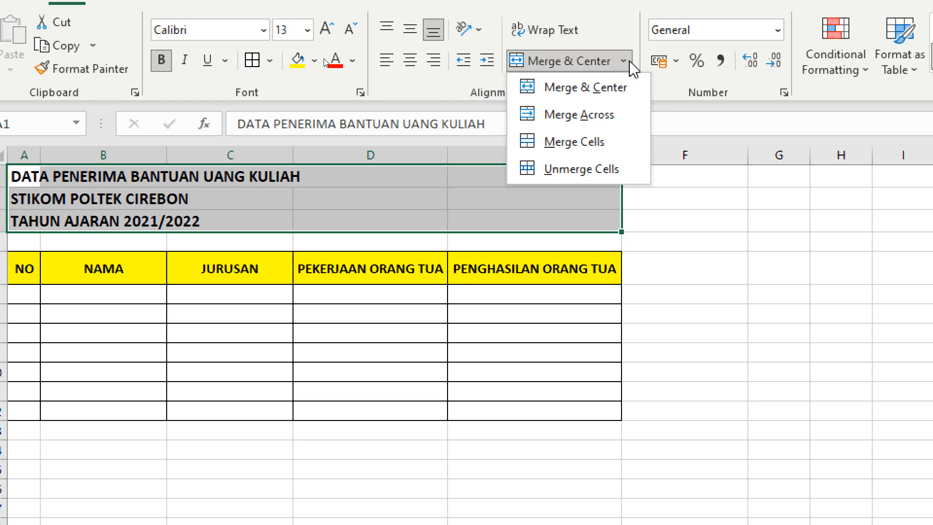
pyautogui.click(598, 117)
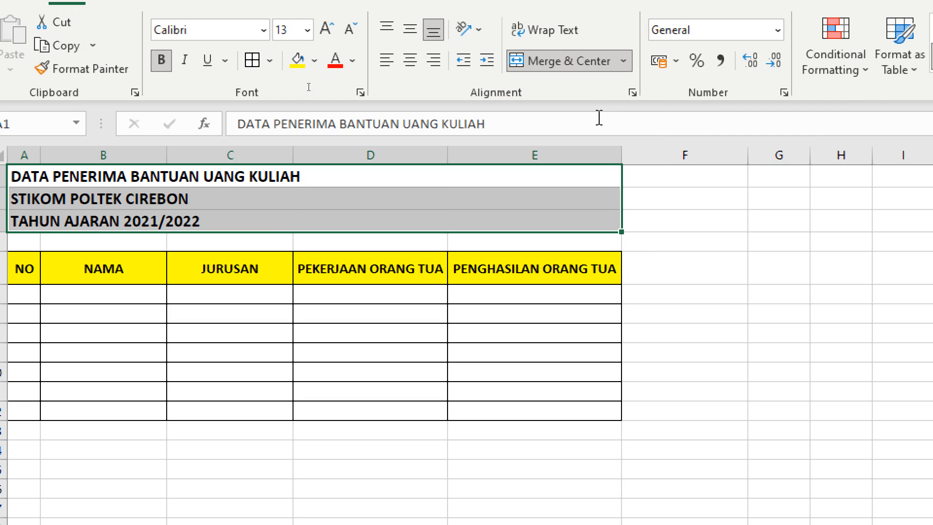
pyautogui.click(408, 61)
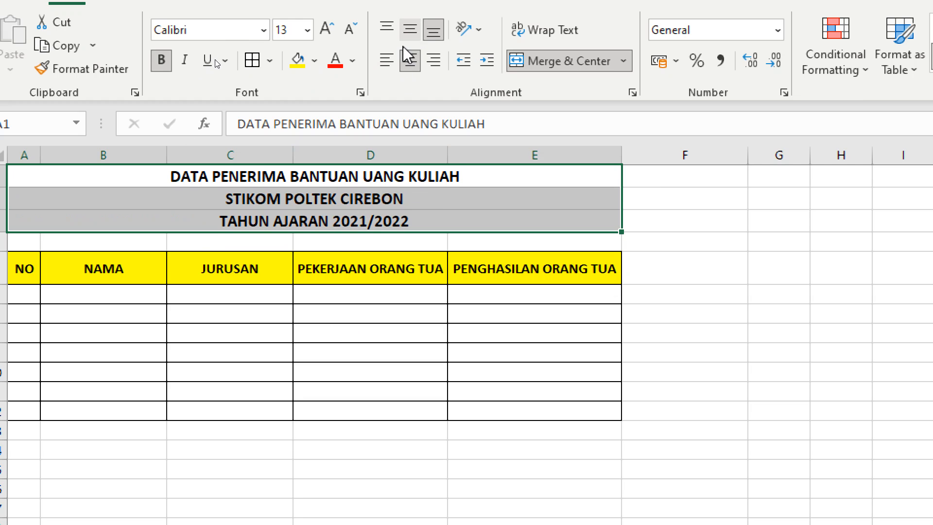
pyautogui.click(410, 28)
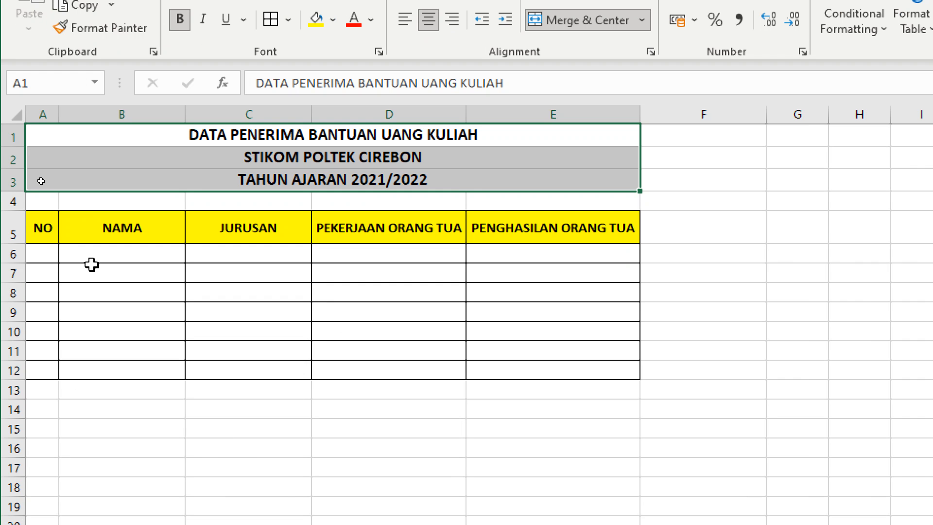
# Enter the row numbers 1 and 2 in cells A6 and A7 under the NO heading
pyautogui.click(45, 254)
pyautogui.write('1')
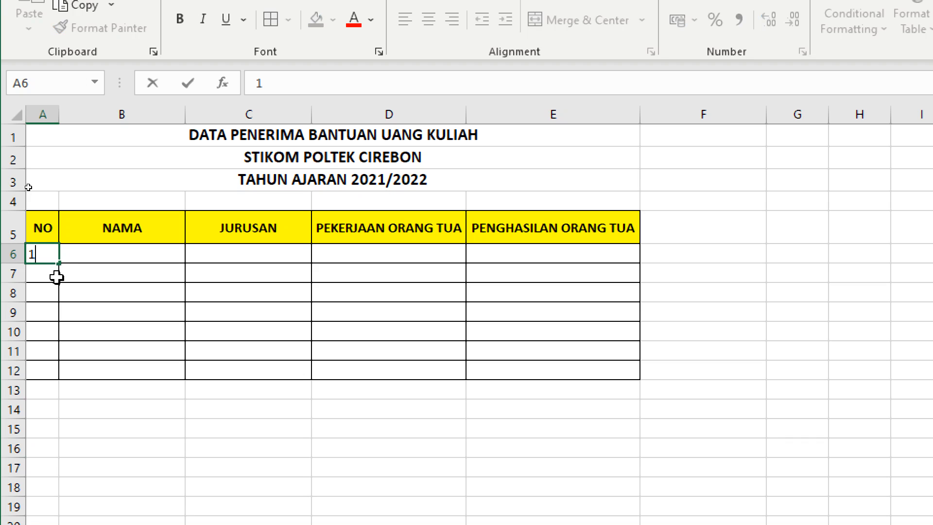
pyautogui.press('Return')
pyautogui.write('2')
pyautogui.press('Return')
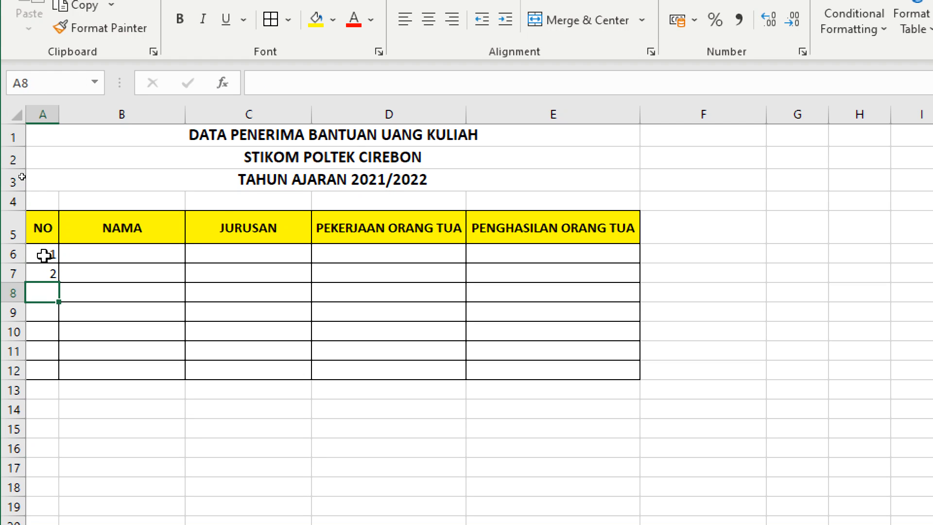
# Enter 3 and 4 in cells A8 and A9 and delete both numbers again
pyautogui.write('3')
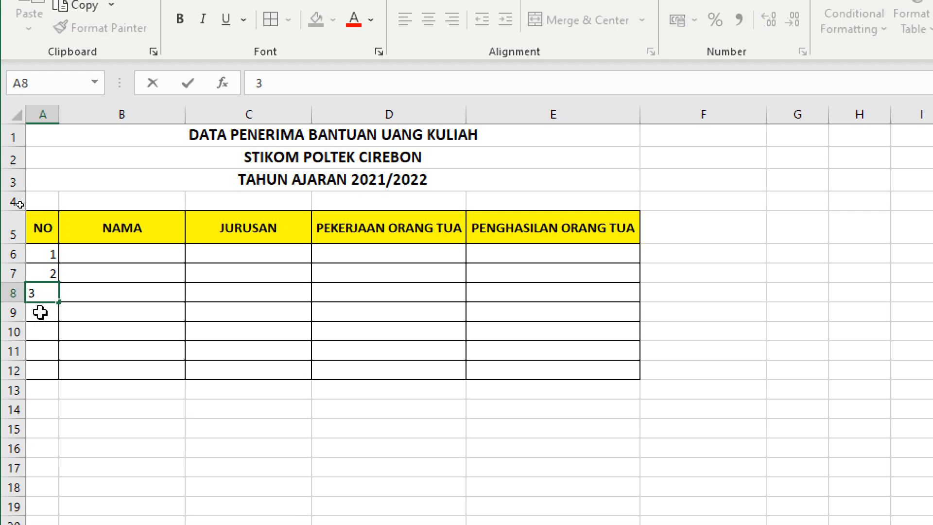
pyautogui.press('Return')
pyautogui.write('4')
pyautogui.press('Return')
pyautogui.moveTo(43, 254); pyautogui.dragTo(34, 306)
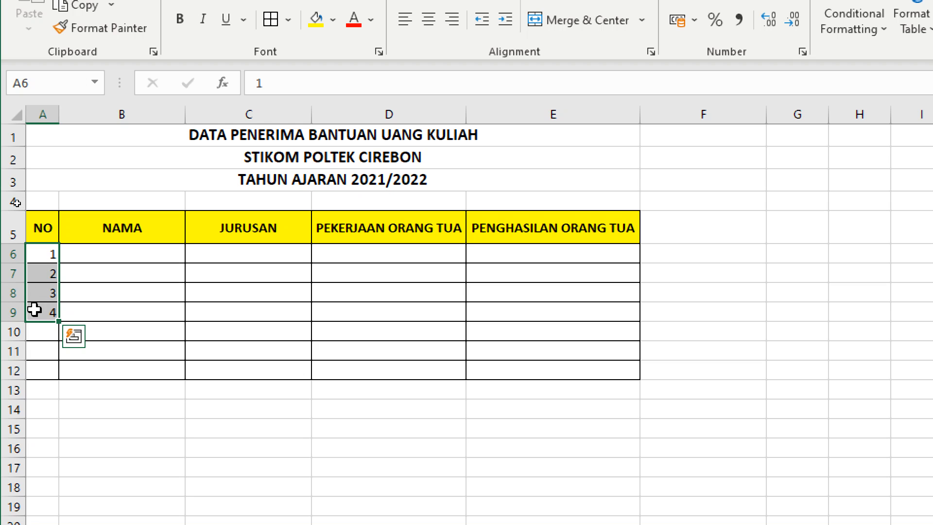
pyautogui.moveTo(44, 287); pyautogui.dragTo(39, 305)
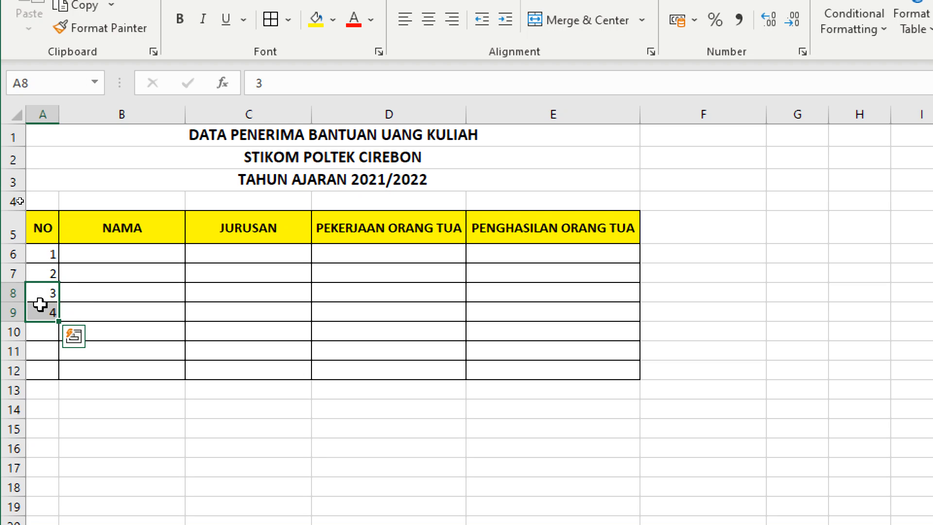
pyautogui.press('Delete')
pyautogui.click(68, 306)
# Fill the number series from A6:A7 down to A12 and centre the numbers in their cells
pyautogui.moveTo(42, 252); pyautogui.dragTo(39, 275)
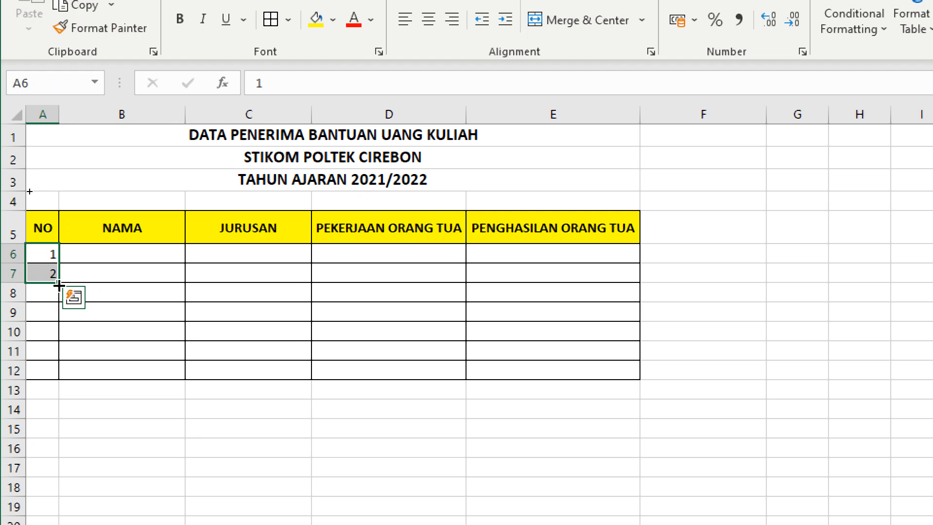
pyautogui.moveTo(59, 285); pyautogui.dragTo(56, 377)
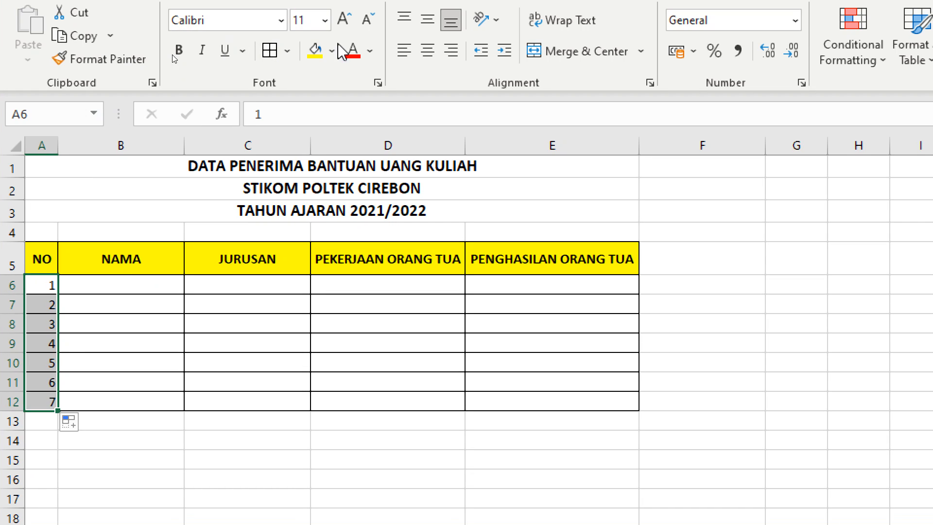
pyautogui.click(428, 50)
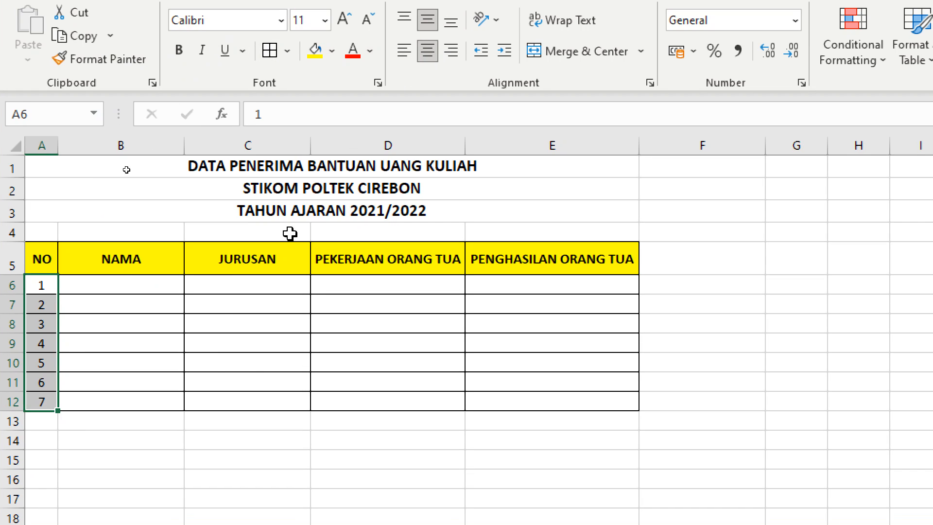
pyautogui.click(202, 348)
pyautogui.moveTo(86, 286)
pyautogui.mouseDown()
pyautogui.moveTo(352, 338)
pyautogui.moveTo(577, 408)
pyautogui.moveTo(564, 406)
pyautogui.mouseUp()
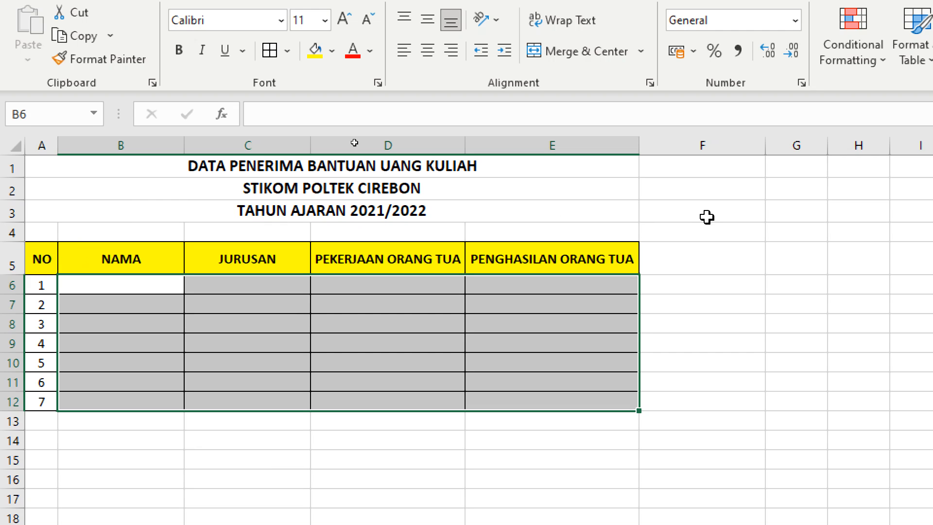
pyautogui.moveTo(713, 193); pyautogui.dragTo(721, 264)
pyautogui.click(753, 324)
pyautogui.click(712, 363)
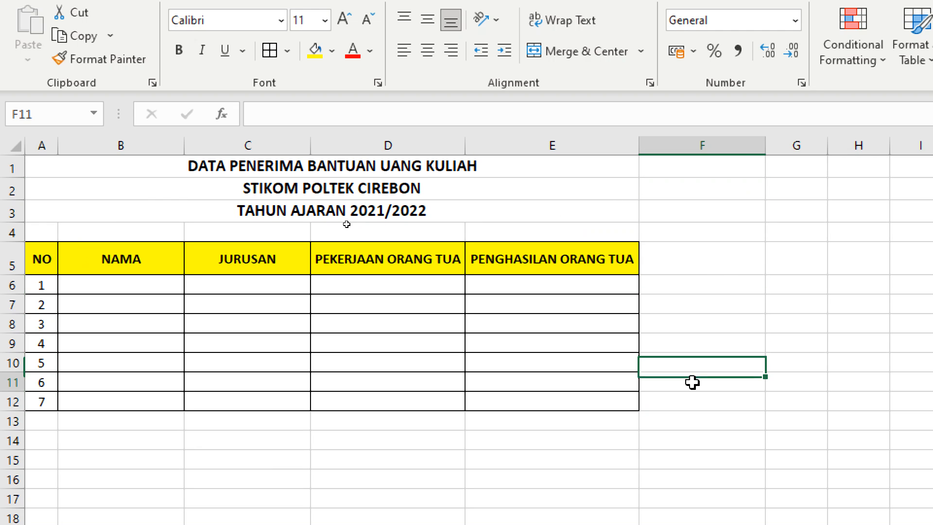
pyautogui.click(691, 383)
# Hide the worksheet's gridlines and turn them back on
pyautogui.click(503, 51)
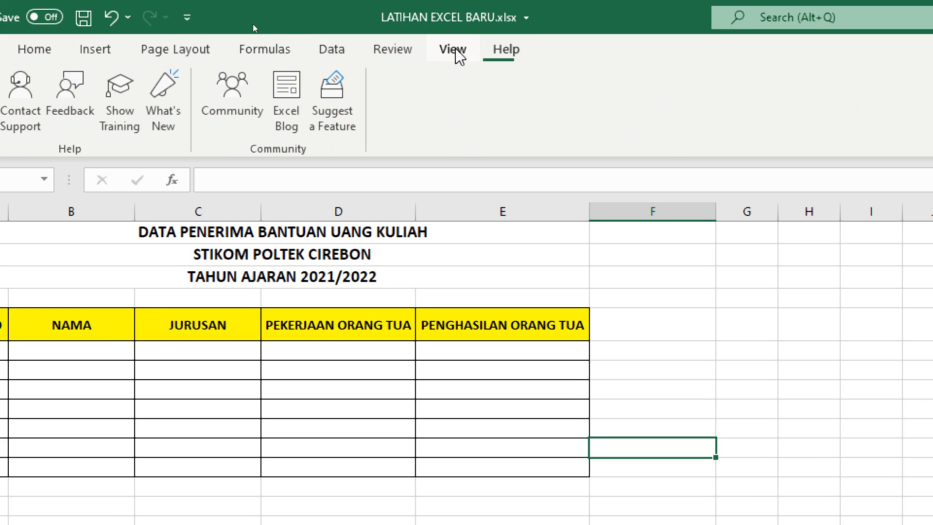
pyautogui.click(452, 51)
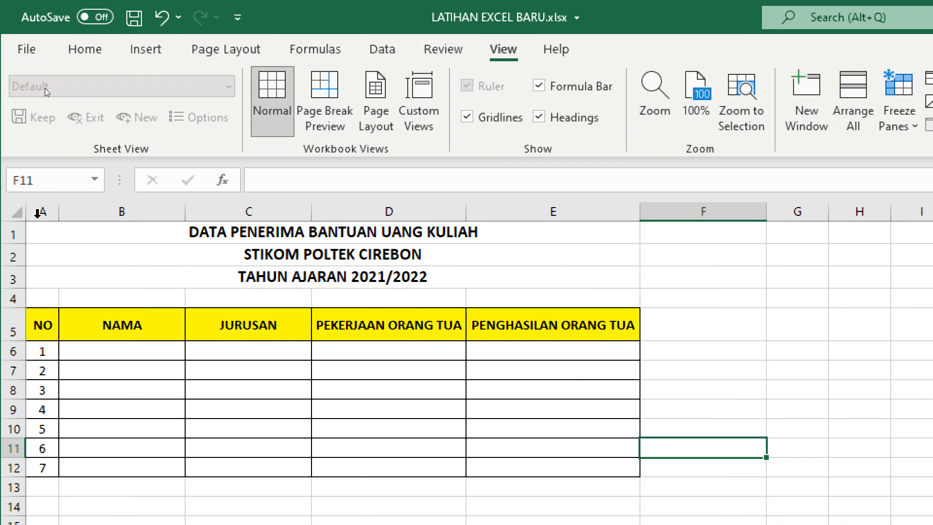
pyautogui.click(466, 118)
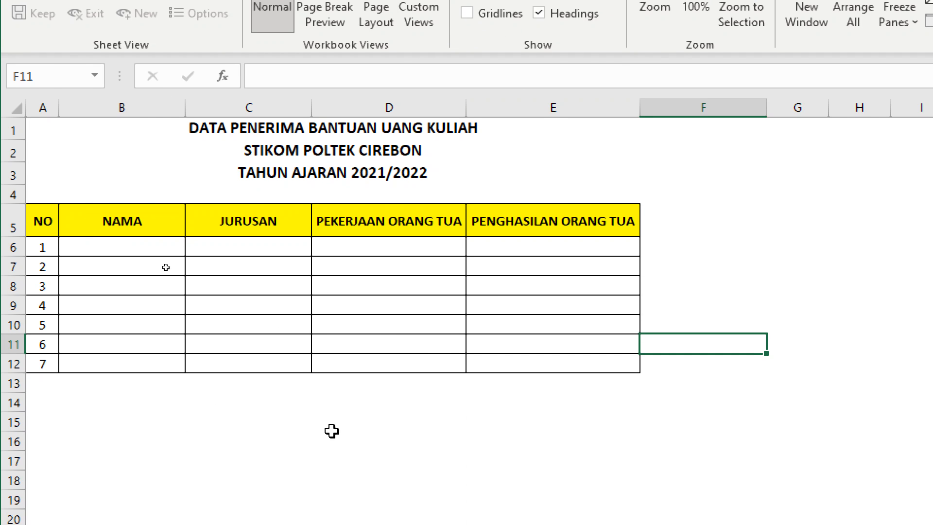
pyautogui.click(340, 428)
pyautogui.click(480, 444)
pyautogui.click(299, 476)
pyautogui.click(46, 446)
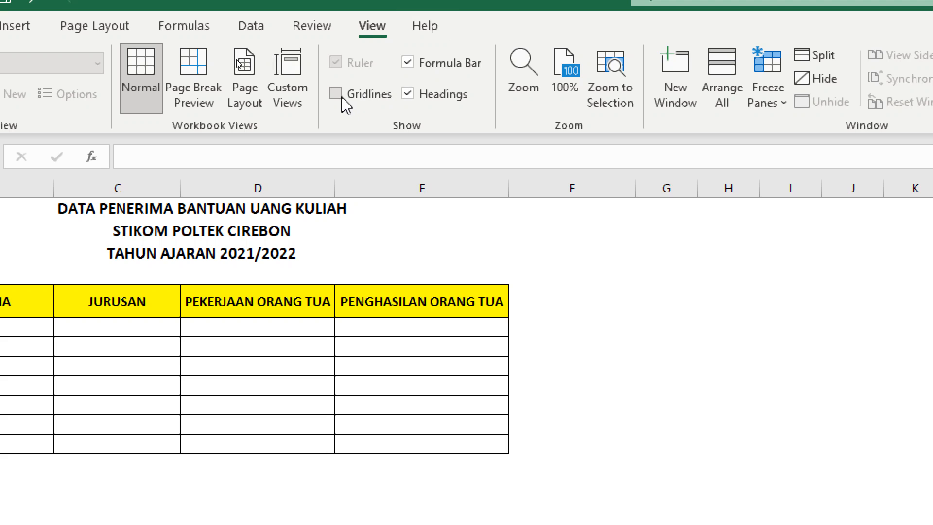
pyautogui.click(336, 94)
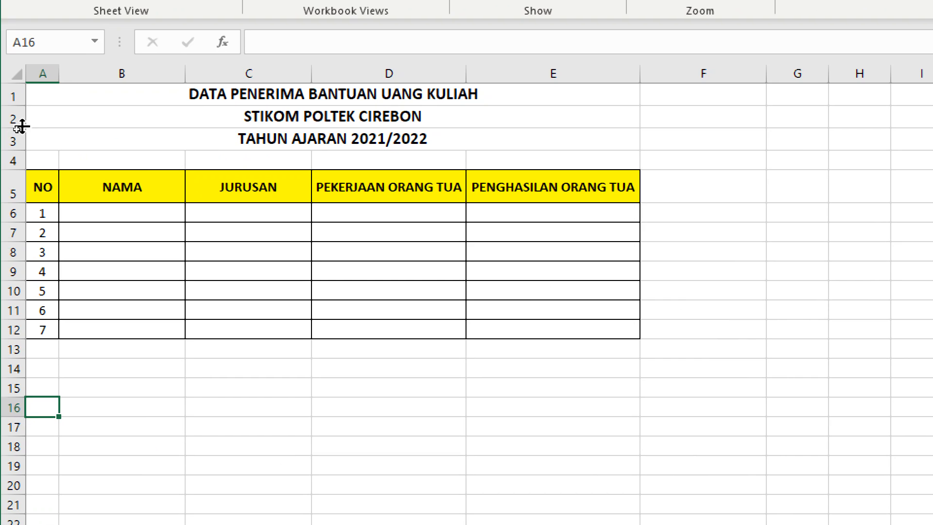
# Insert a new row above row 6, directly beneath the column headings
pyautogui.click(11, 212)
pyautogui.rightClick(10, 212)
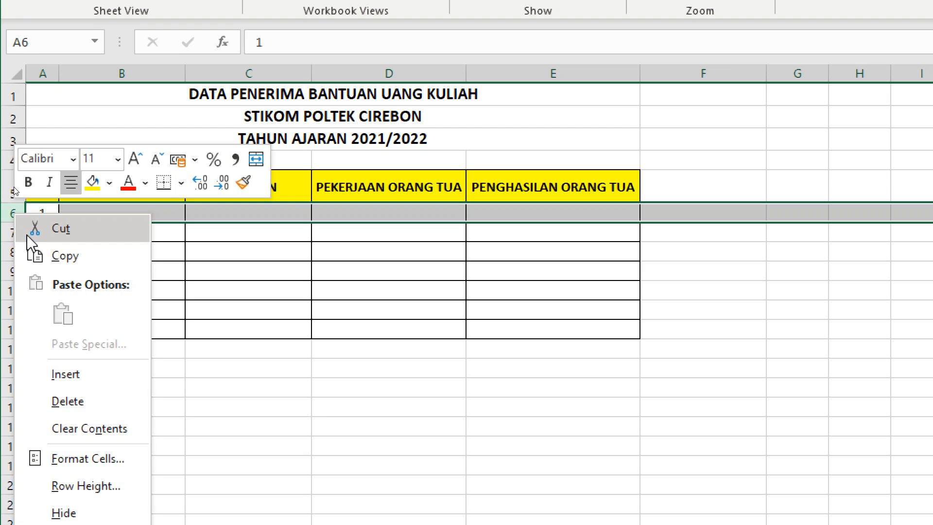
pyautogui.click(63, 384)
pyautogui.click(240, 313)
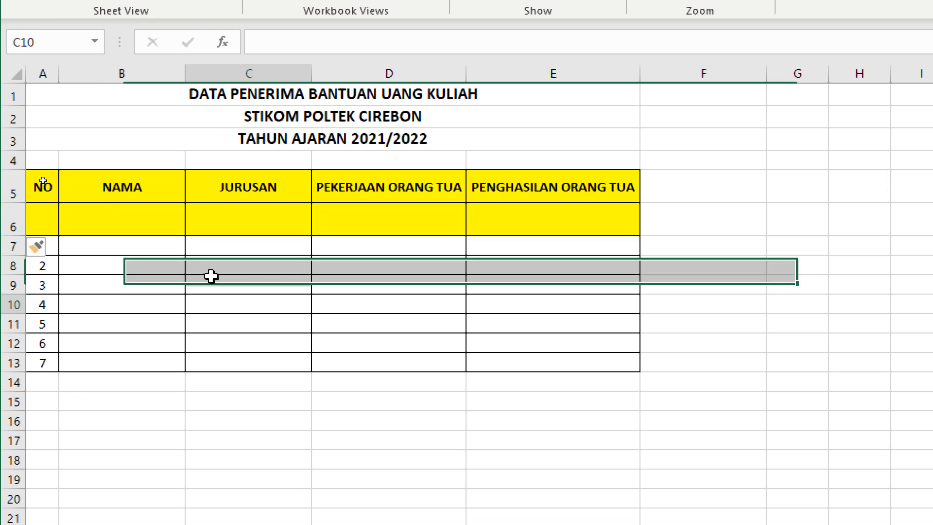
pyautogui.click(43, 189)
pyautogui.moveTo(47, 204); pyautogui.dragTo(44, 221)
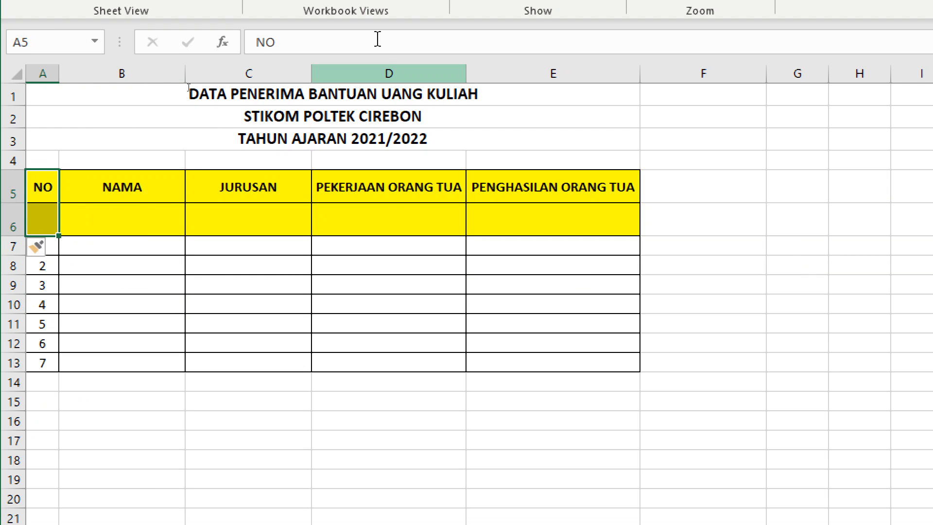
# Insert a new column before the PENGHASILAN ORANG TUA column
pyautogui.click(523, 72)
pyautogui.rightClick(527, 72)
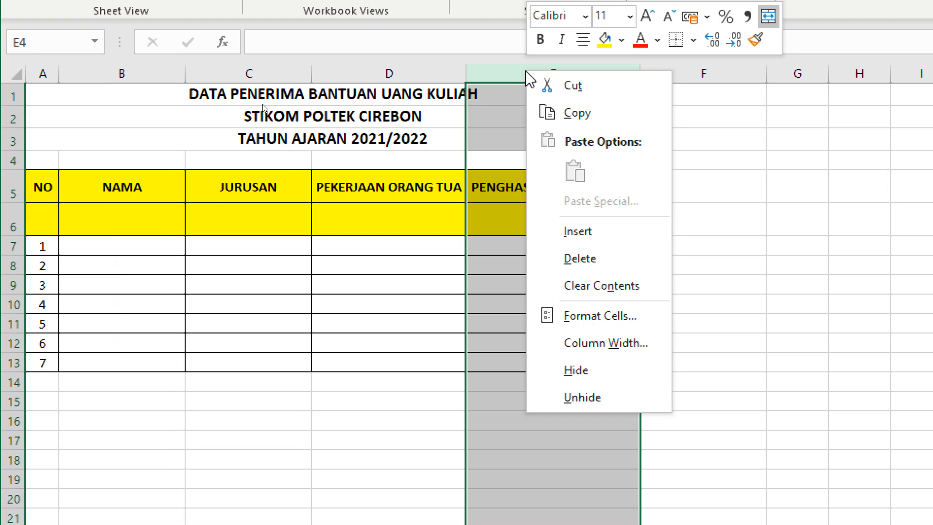
pyautogui.click(576, 232)
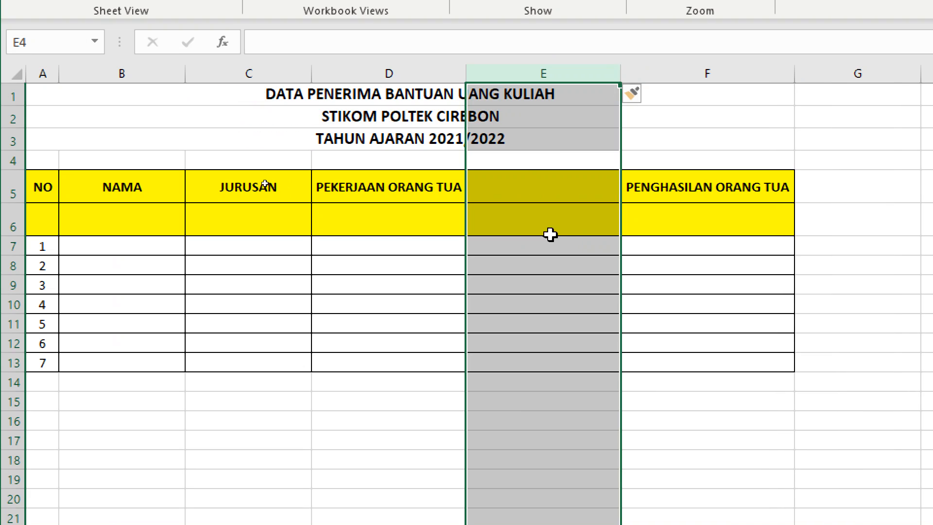
pyautogui.click(549, 233)
# Enter the subheadings PENGHASILAN AYAH in D6 and PENGHASILAN IBU in E6
pyautogui.click(432, 222)
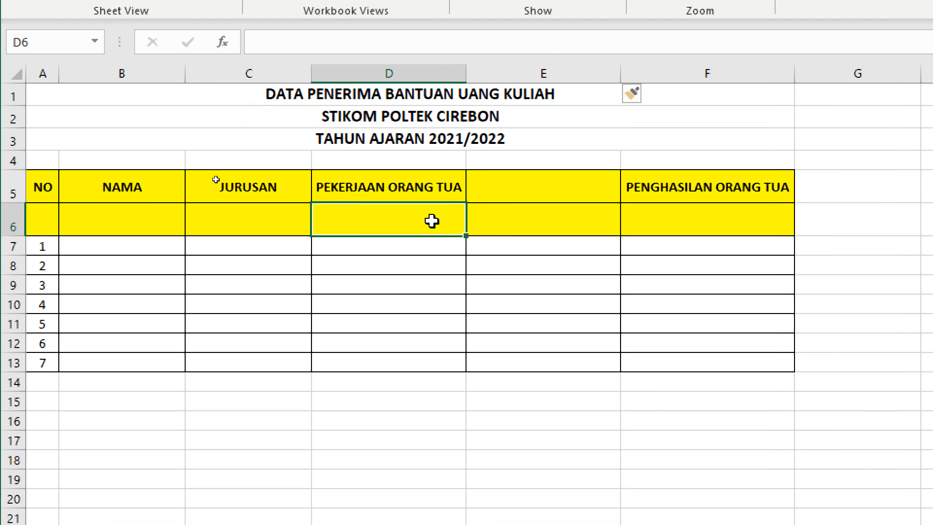
pyautogui.write('PENGH')
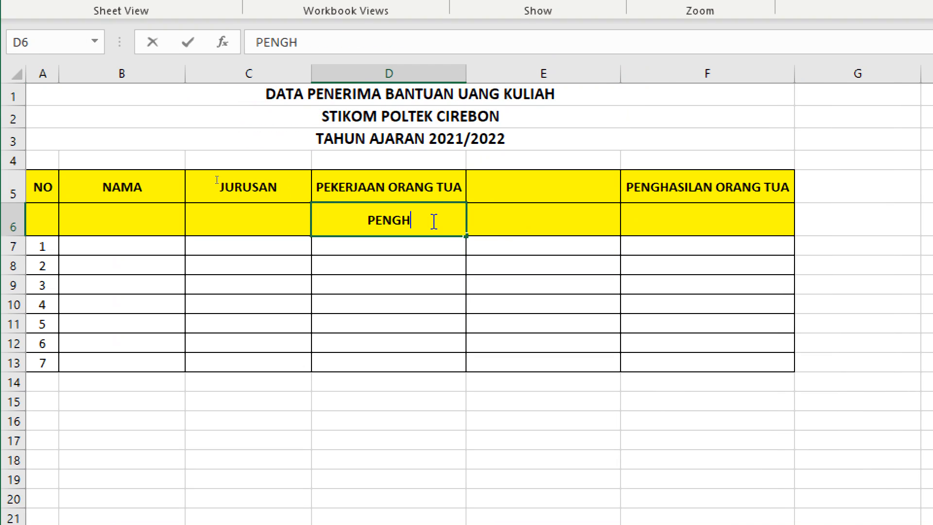
pyautogui.write('ASILAN AYAH')
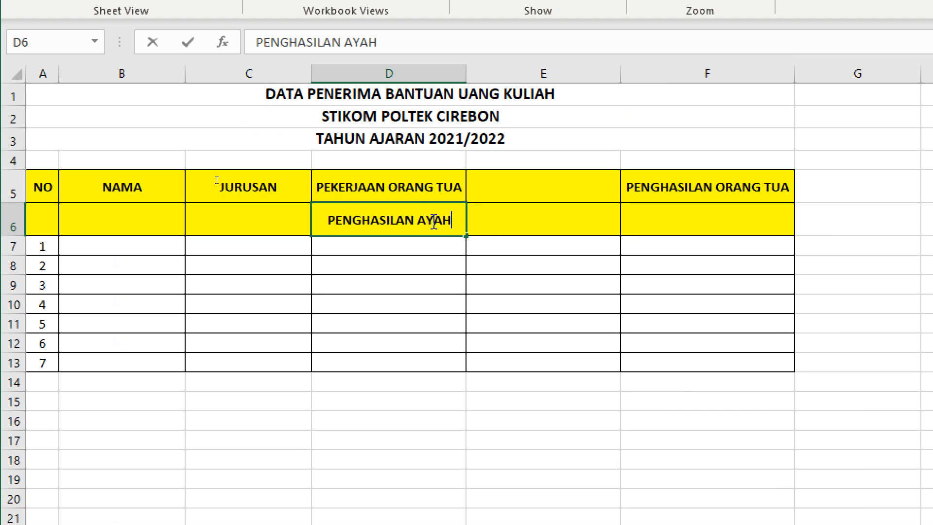
pyautogui.press('Tab')
pyautogui.write('PENGHASILAN')
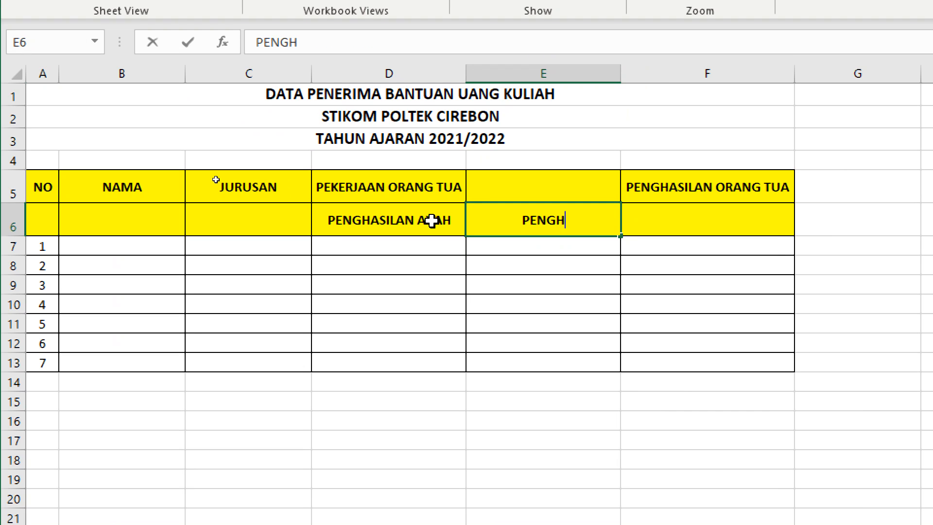
pyautogui.write(' IBU')
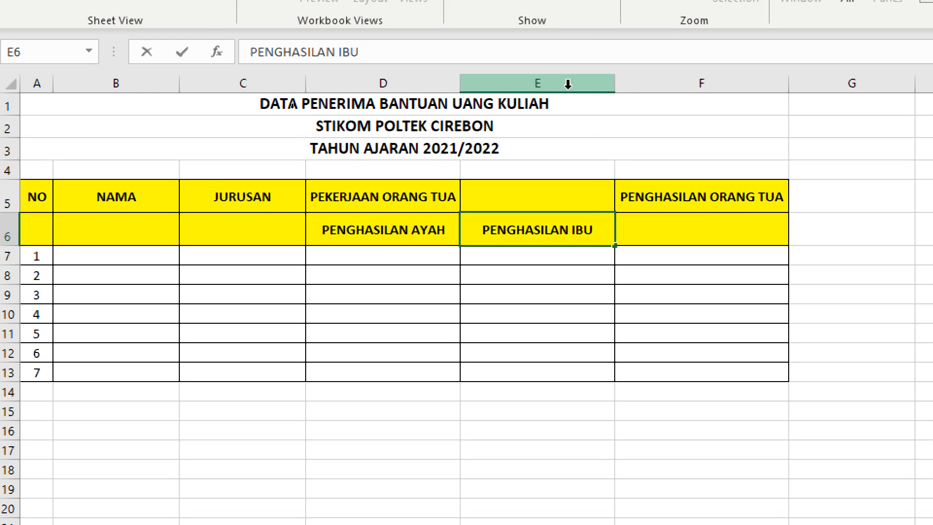
pyautogui.click(598, 68)
pyautogui.rightClick(592, 77)
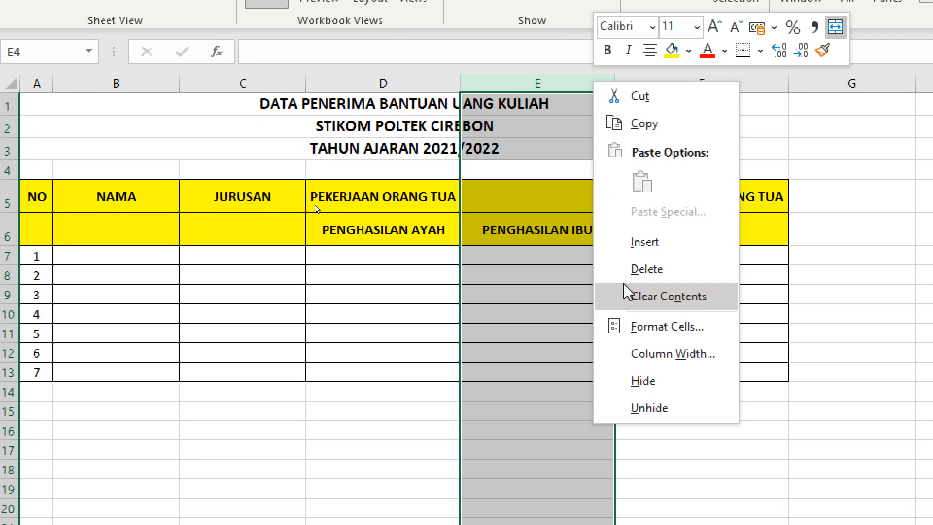
pyautogui.press('Escape')
# Merge and centre the PEKERJAAN ORANG TUA heading across cells D5 and E5
pyautogui.click(426, 190)
pyautogui.moveTo(415, 200); pyautogui.dragTo(521, 187)
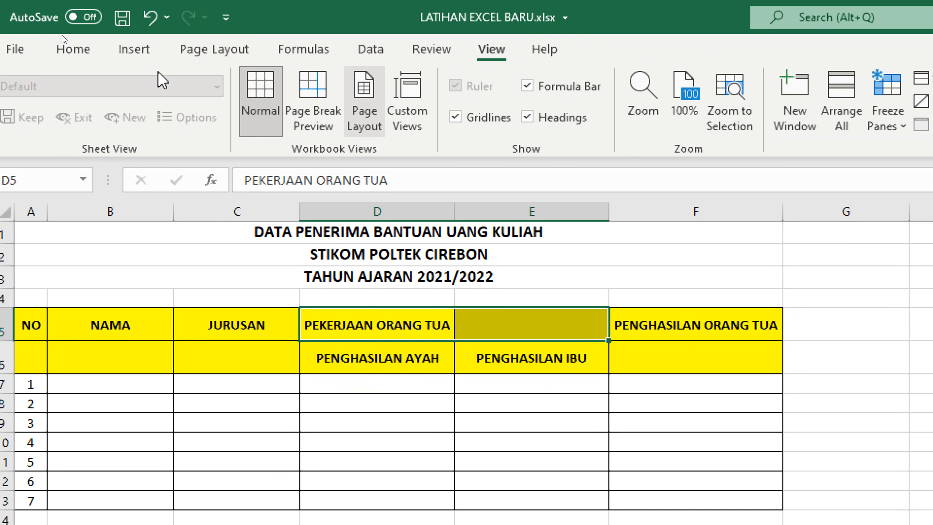
pyautogui.click(74, 51)
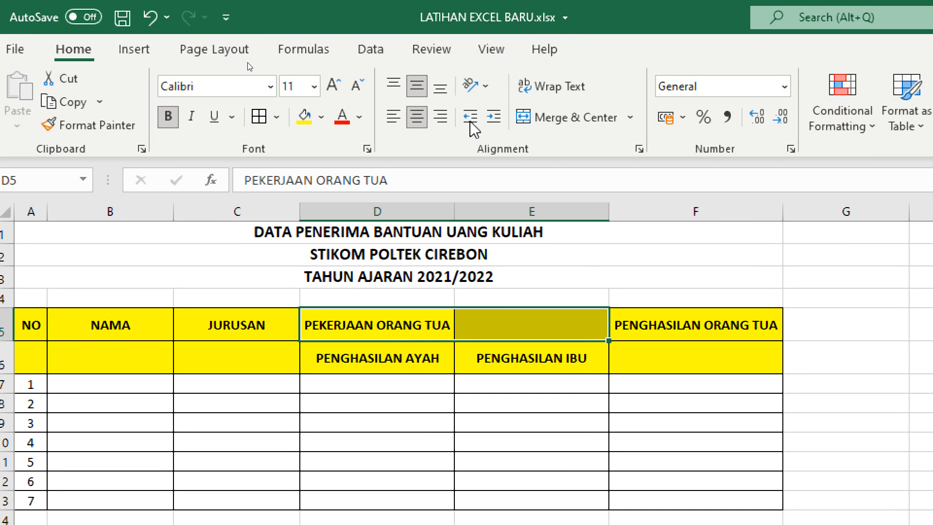
pyautogui.click(571, 120)
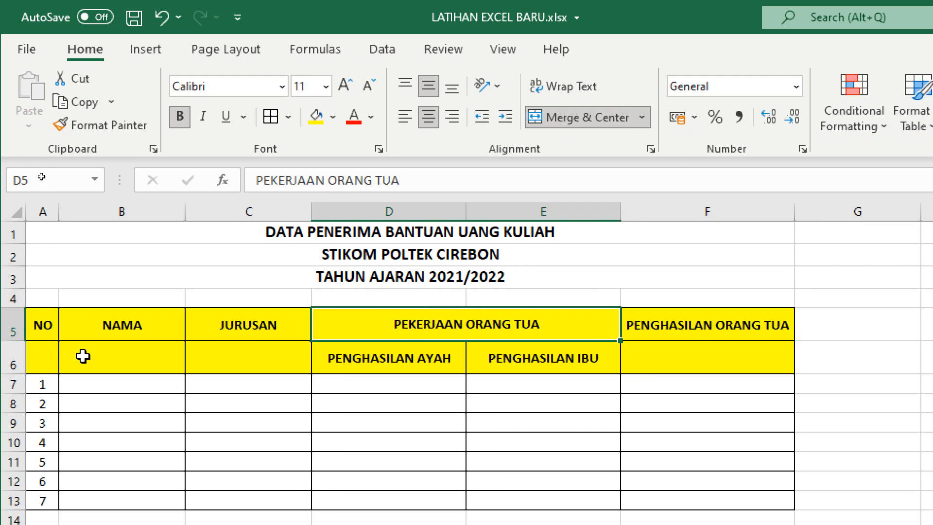
# Merge and centre the NO, NAMA, JURUSAN and PENGHASILAN ORANG TUA headings, each across rows 5 and 6 of its own column
pyautogui.moveTo(41, 323); pyautogui.dragTo(42, 359)
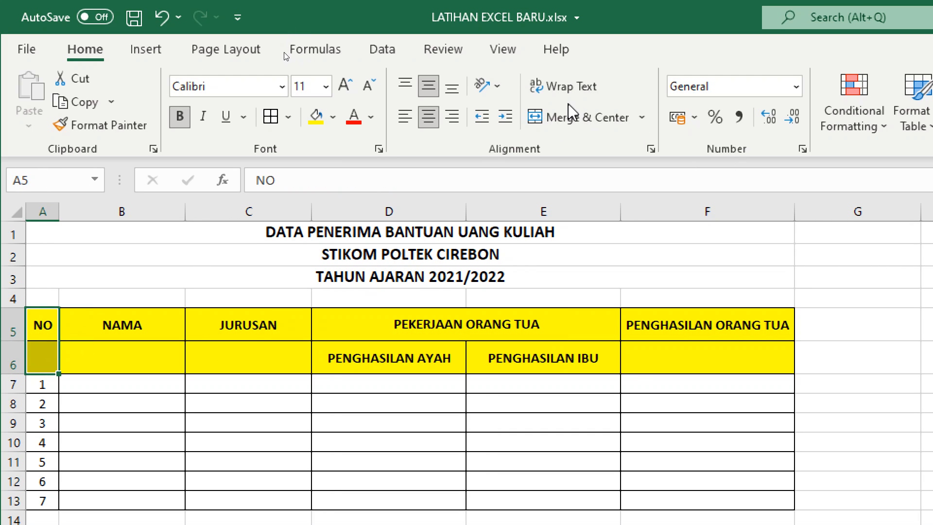
pyautogui.click(550, 122)
pyautogui.moveTo(104, 335); pyautogui.dragTo(109, 366)
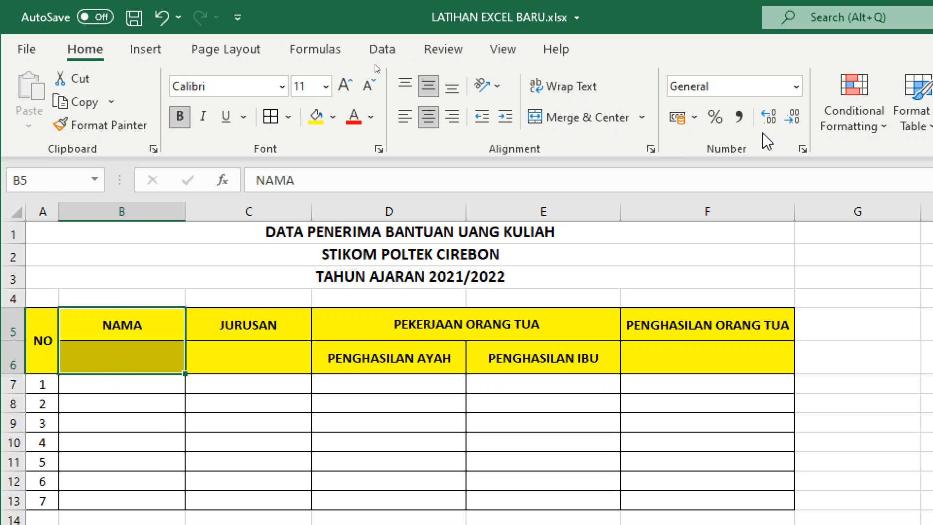
pyautogui.click(583, 119)
pyautogui.moveTo(246, 323); pyautogui.dragTo(243, 362)
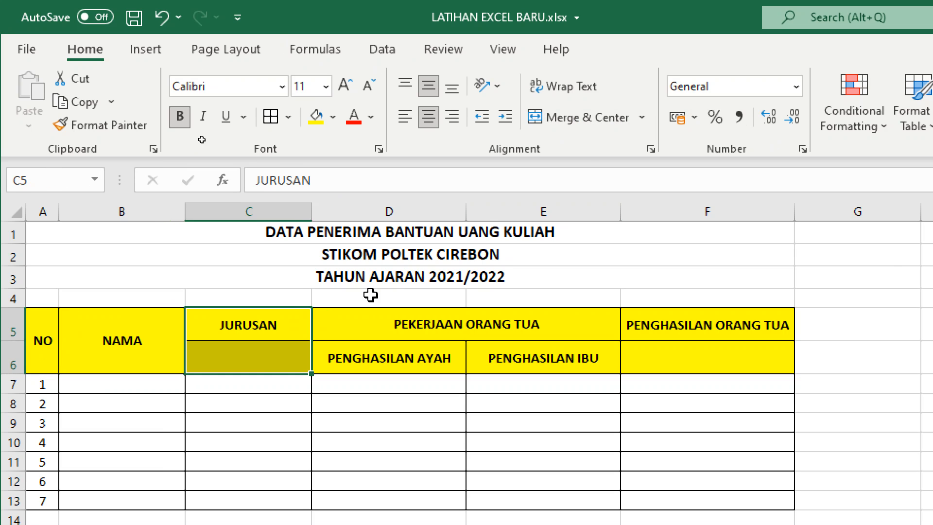
pyautogui.click(588, 117)
pyautogui.moveTo(693, 325); pyautogui.dragTo(702, 360)
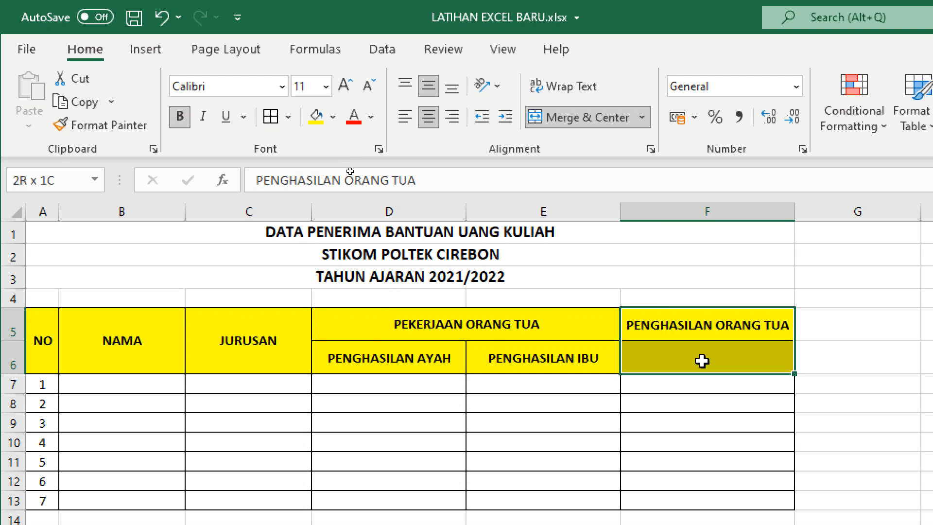
pyautogui.click(567, 118)
pyautogui.scroll(-1, 369, 291)
pyautogui.scroll(-1, 358, 285)
pyautogui.scroll(1, 360, 287)
pyautogui.click(374, 360)
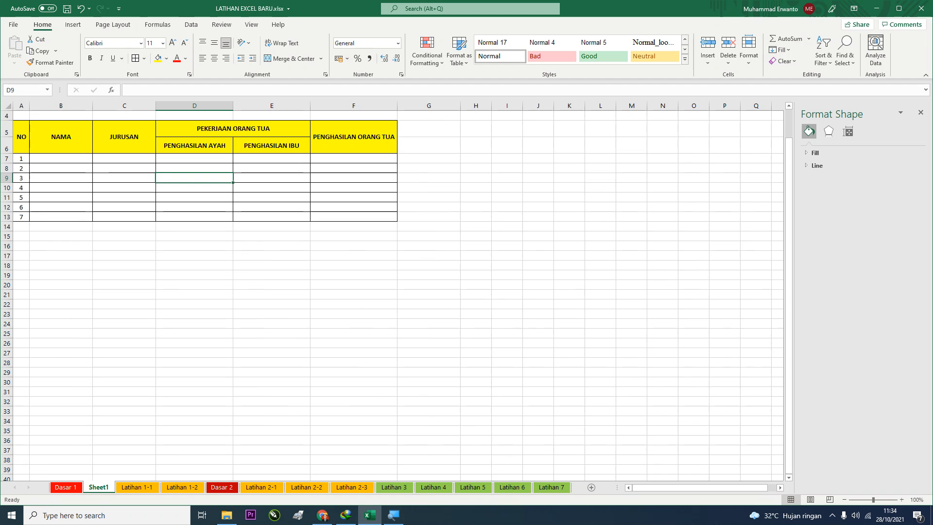
pyautogui.click(833, 515)
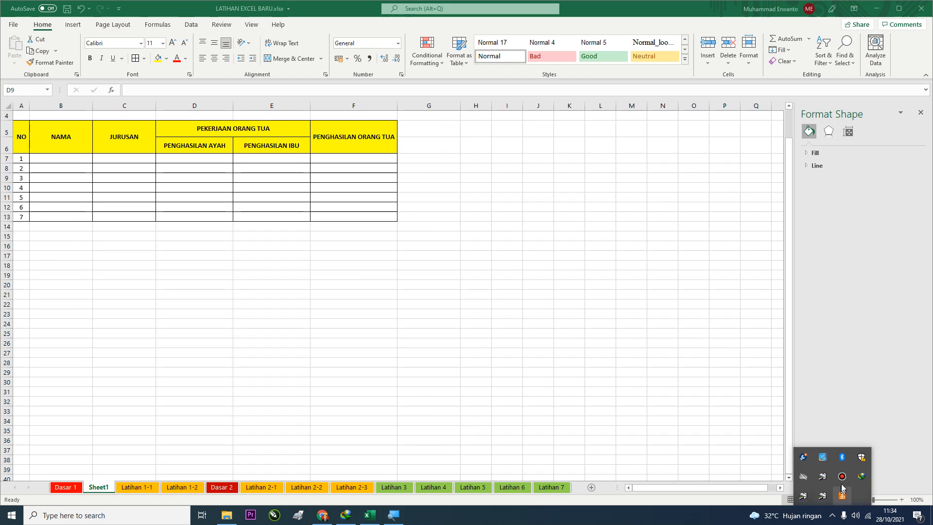